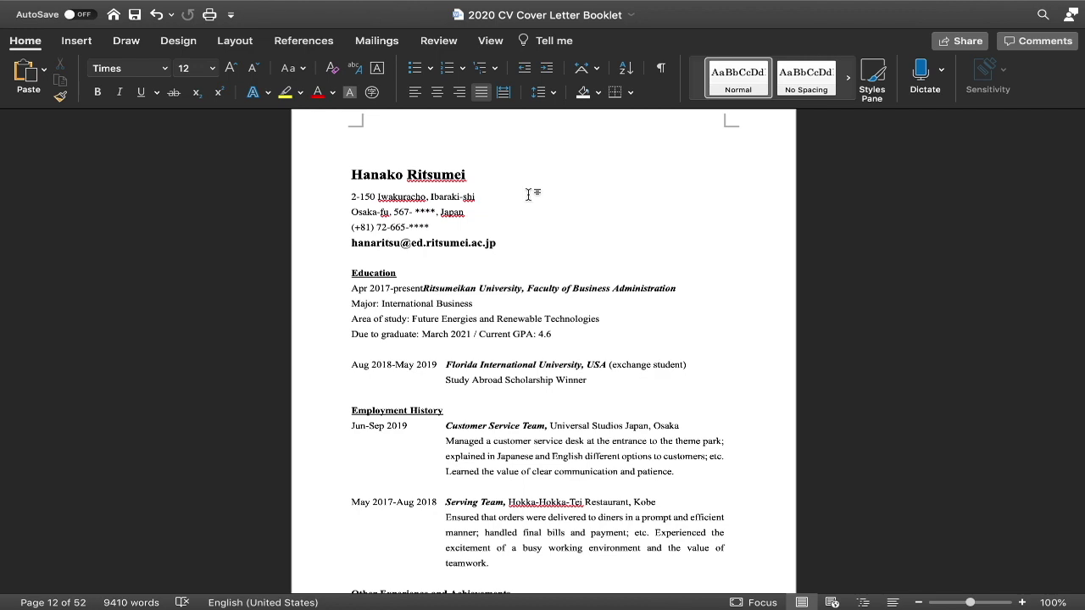
Step: Center the name, address, phone and e-mail lines in the CV's contact header
{"action": "left_click", "coordinate": [352, 174]}
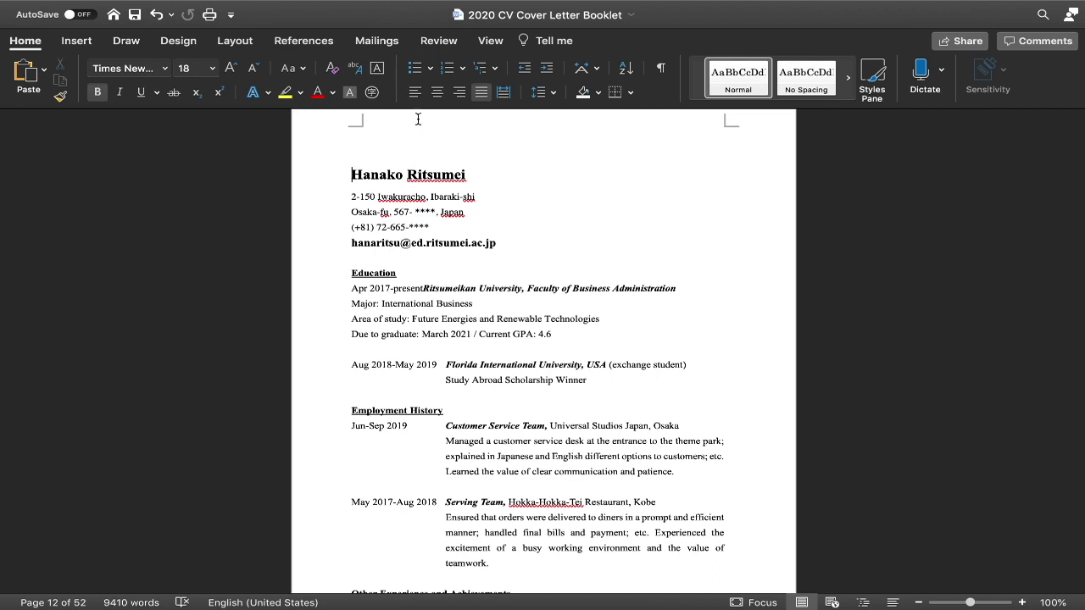
{"action": "left_click", "coordinate": [476, 95]}
{"action": "left_click_drag", "start_coordinate": [351, 175], "coordinate": [507, 245]}
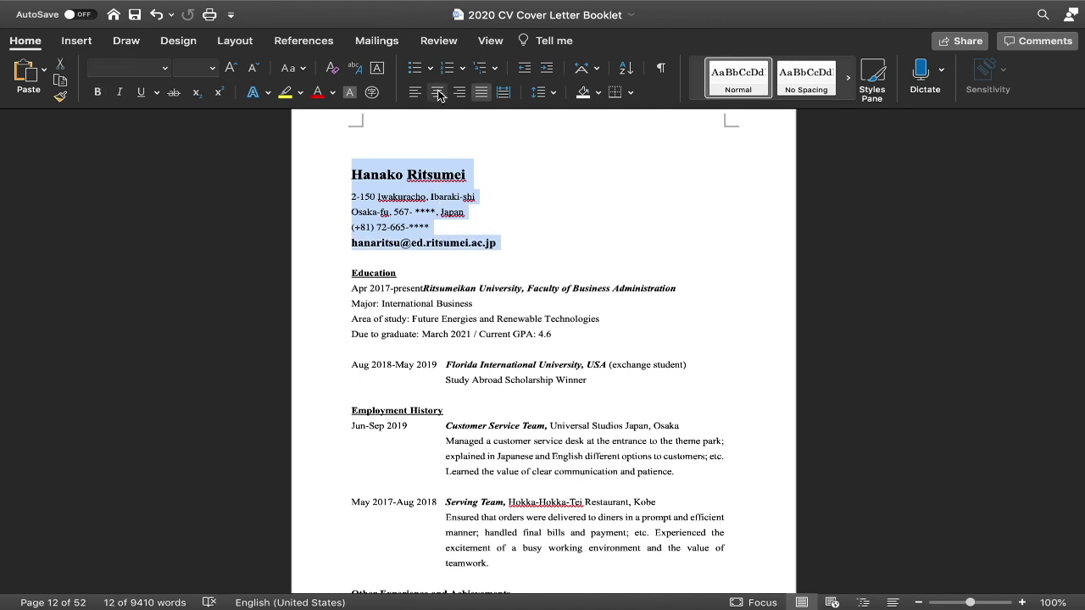
{"action": "left_click", "coordinate": [438, 93]}
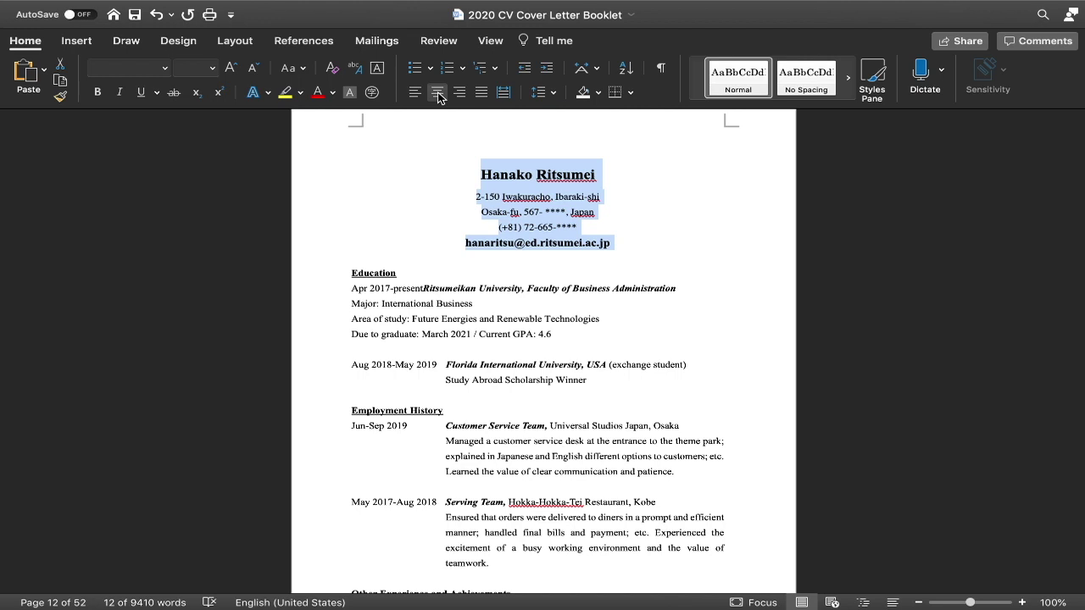
{"action": "left_click", "coordinate": [474, 180]}
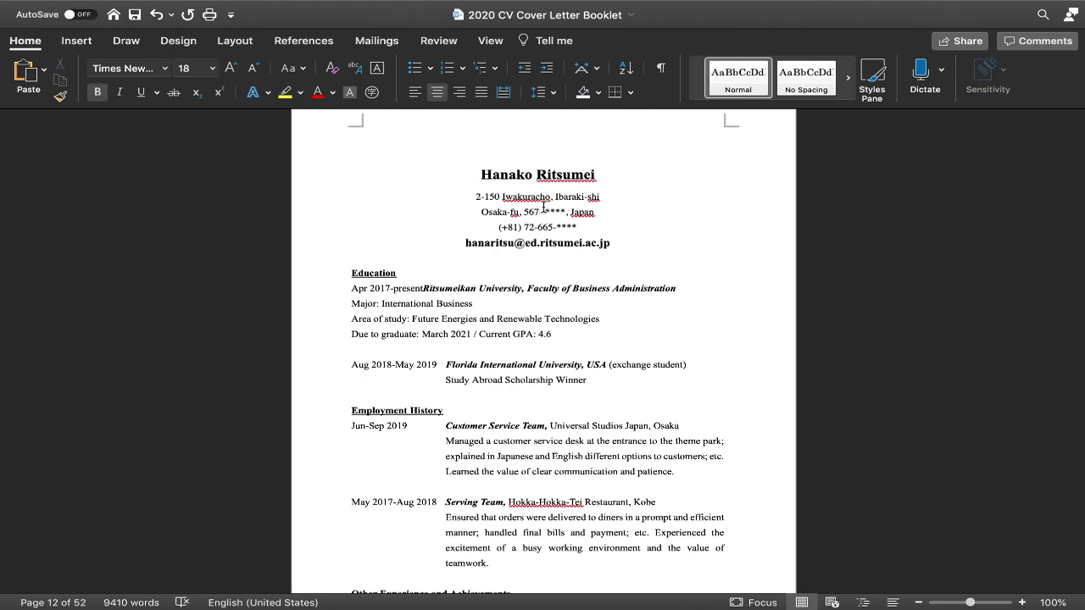
{"action": "left_click_drag", "start_coordinate": [545, 212], "coordinate": [576, 231]}
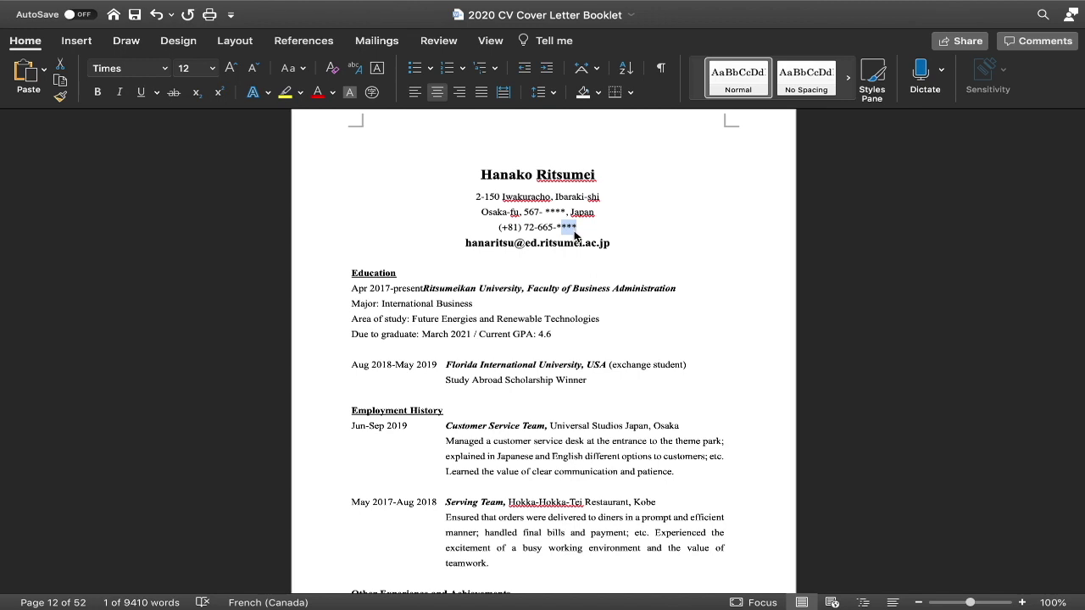
{"action": "key", "text": "Right"}
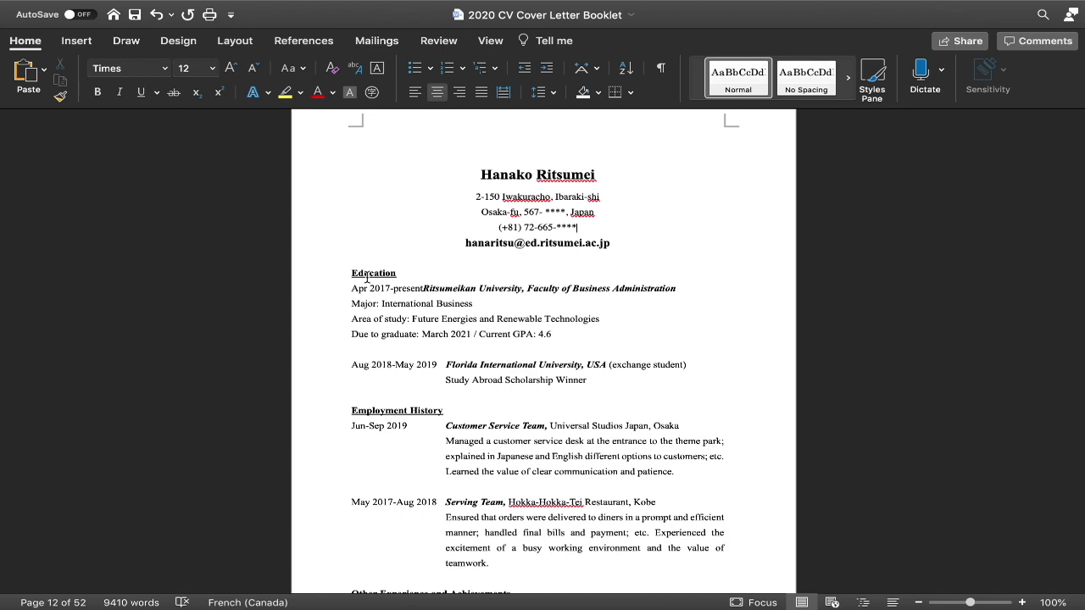
Step: Switch to Chrome to view the "tab key" image results, and return to the CV in Word
{"action": "left_click", "coordinate": [424, 287]}
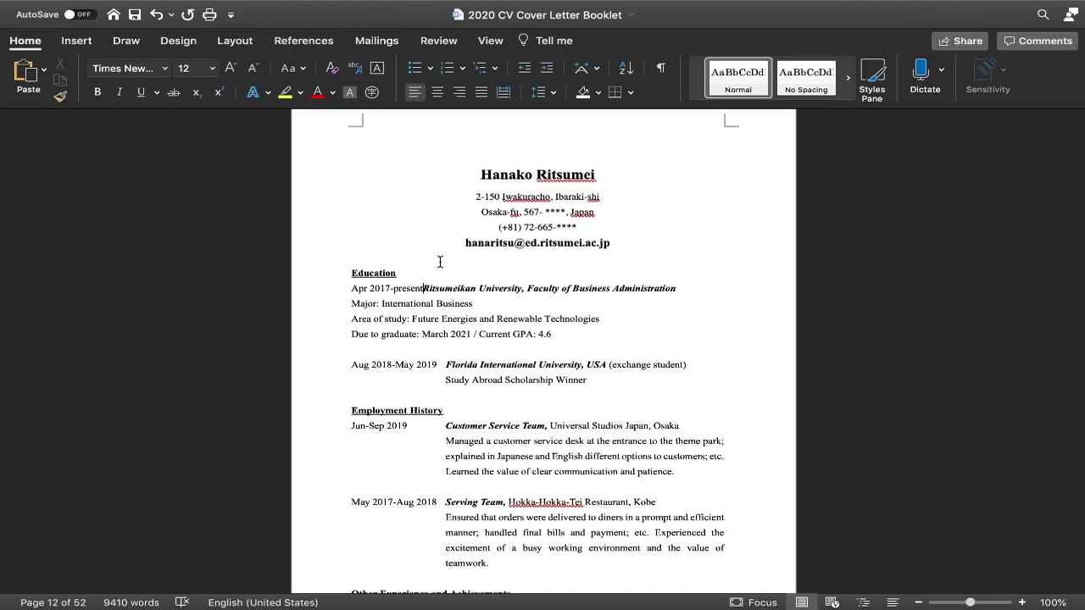
{"action": "mouse_move", "coordinate": [52, 1]}
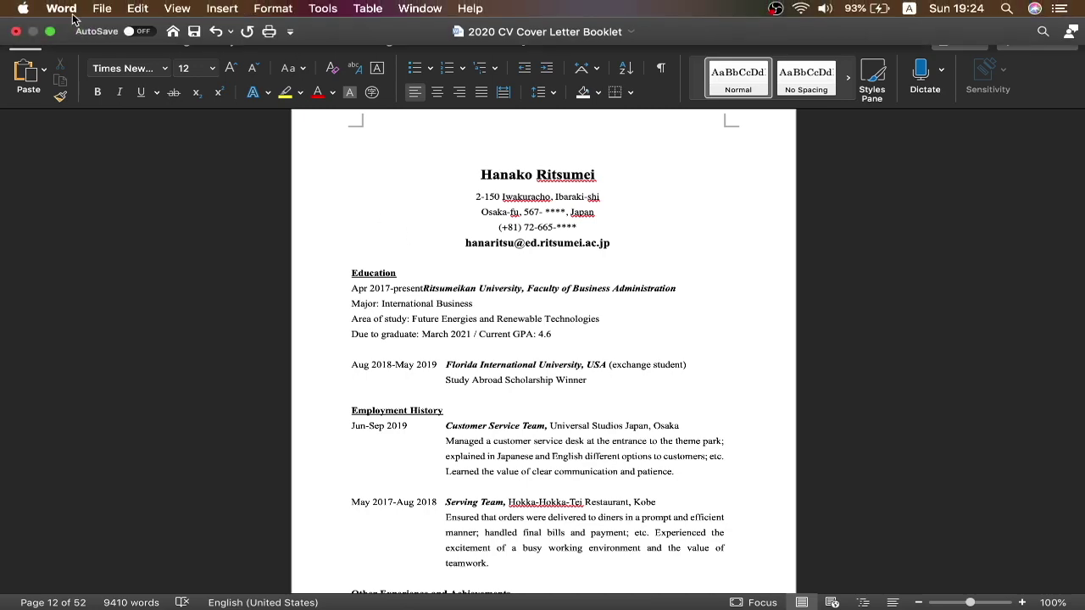
{"action": "left_click", "coordinate": [50, 31]}
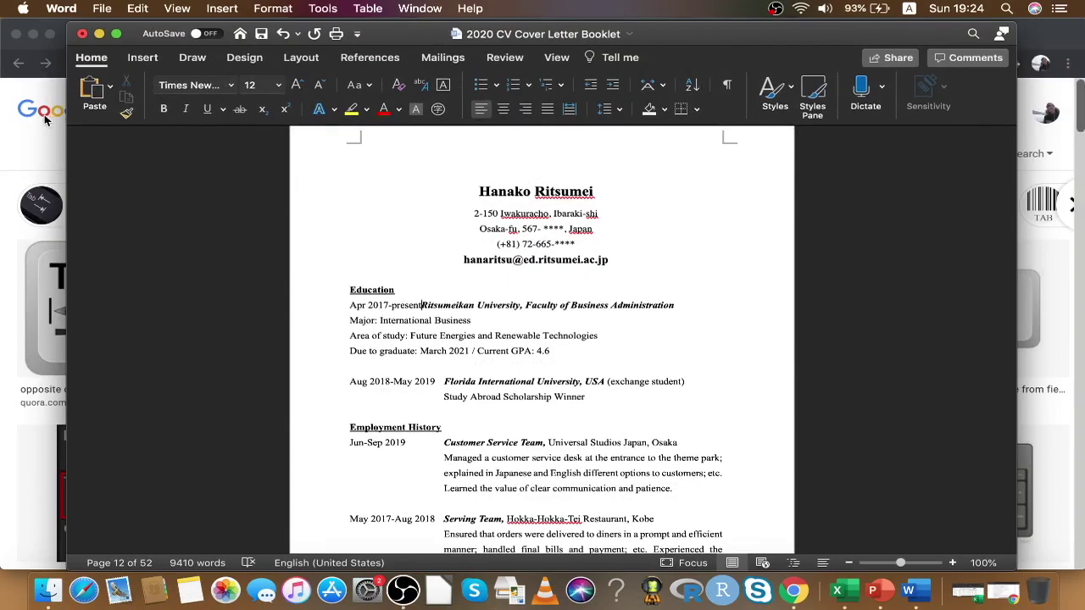
{"action": "left_click", "coordinate": [31, 142]}
{"action": "left_click", "coordinate": [194, 113]}
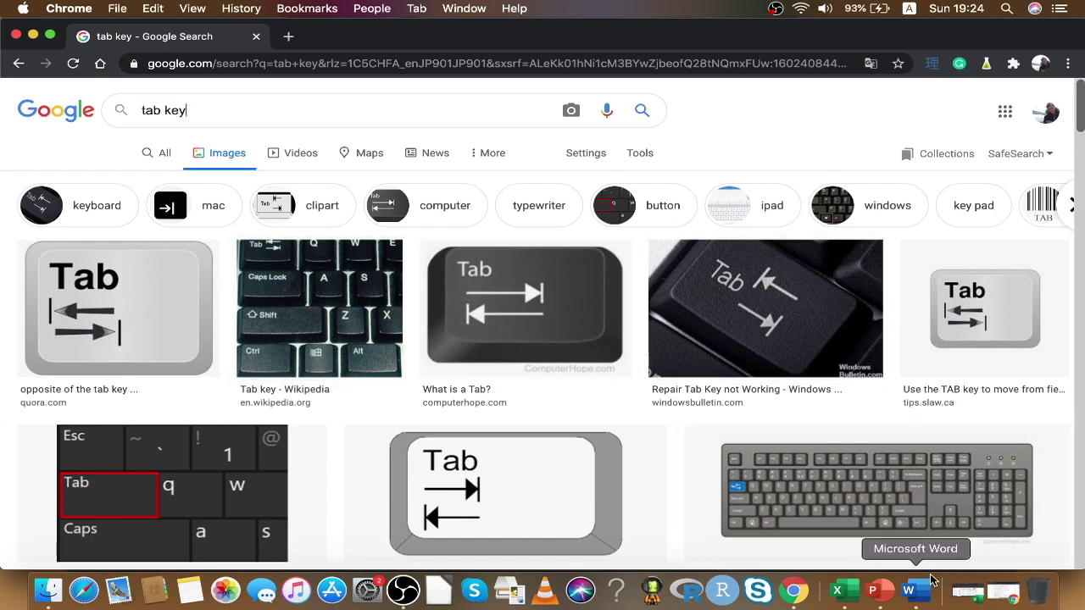
{"action": "left_click", "coordinate": [908, 590]}
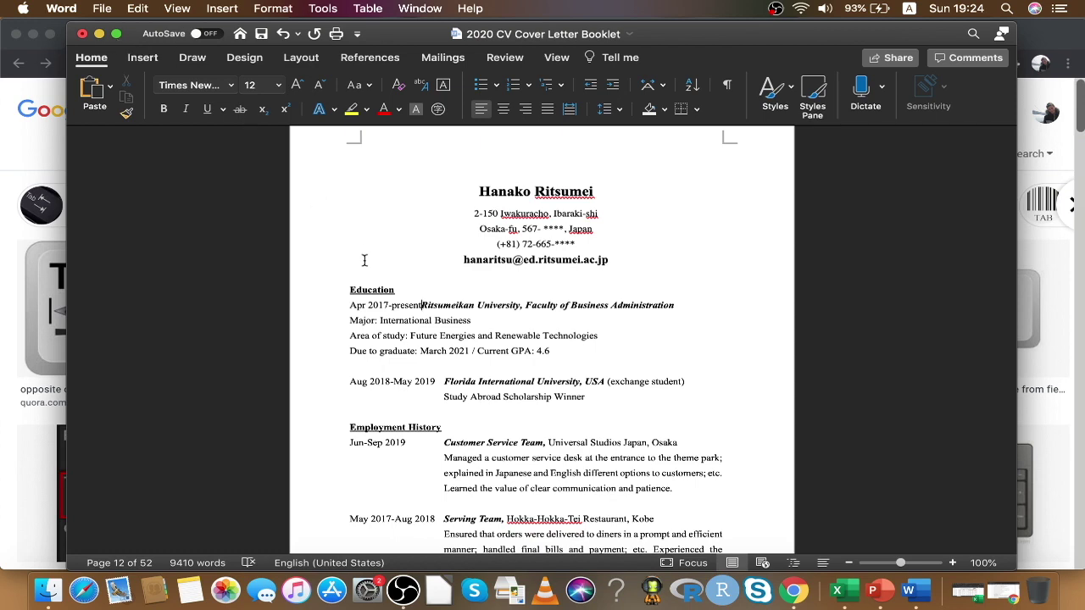
{"action": "left_click", "coordinate": [116, 35]}
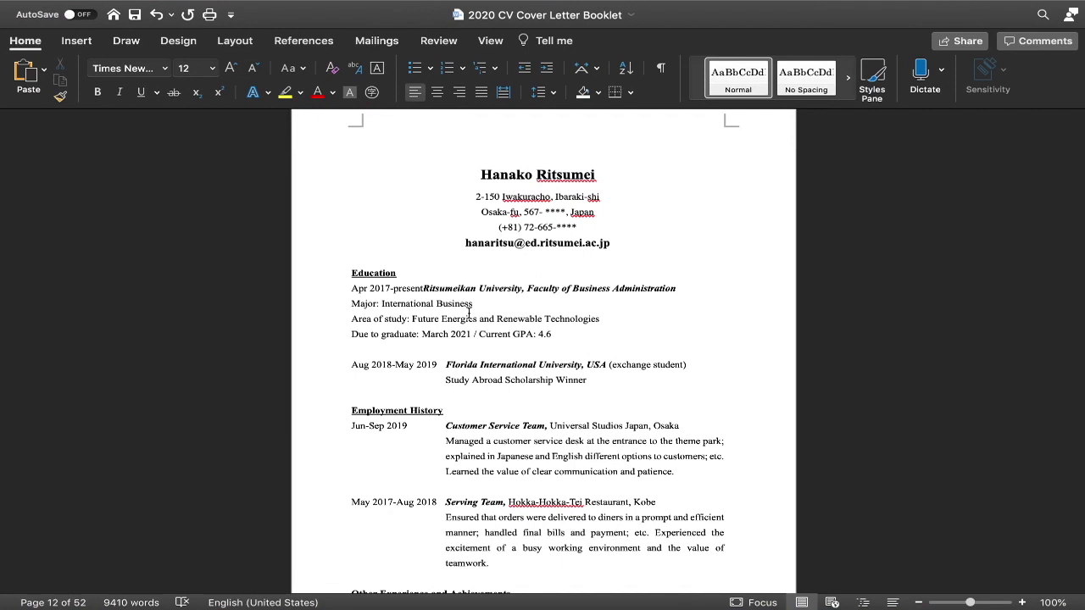
Step: Indent the Ritsumeikan University, Major and Area of study entries under Education with one tab each
{"action": "key", "text": "Tab"}
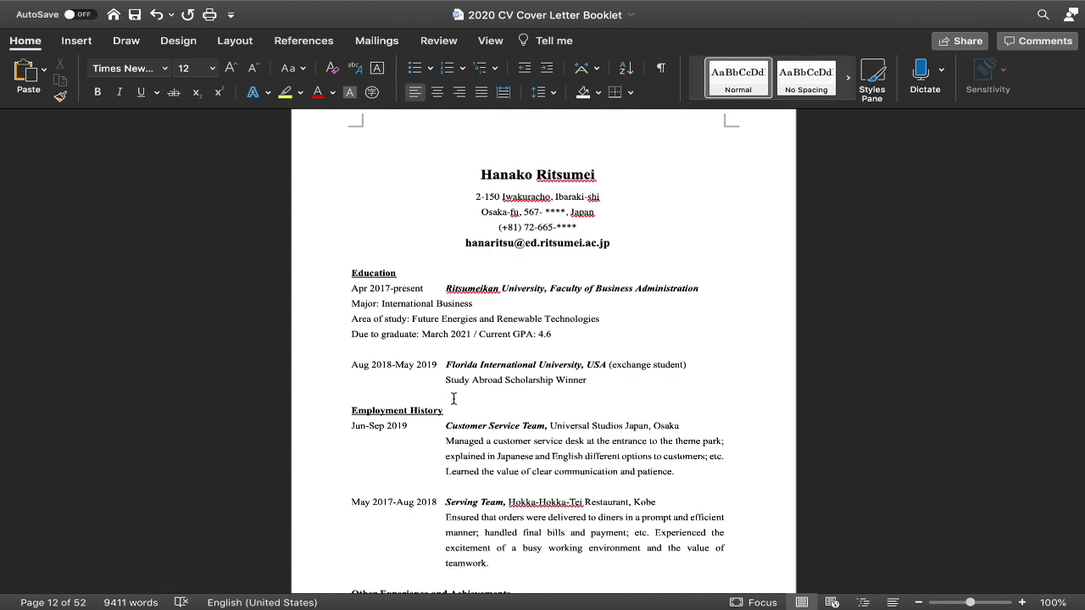
{"action": "left_click", "coordinate": [353, 303]}
{"action": "key", "text": "Tab"}
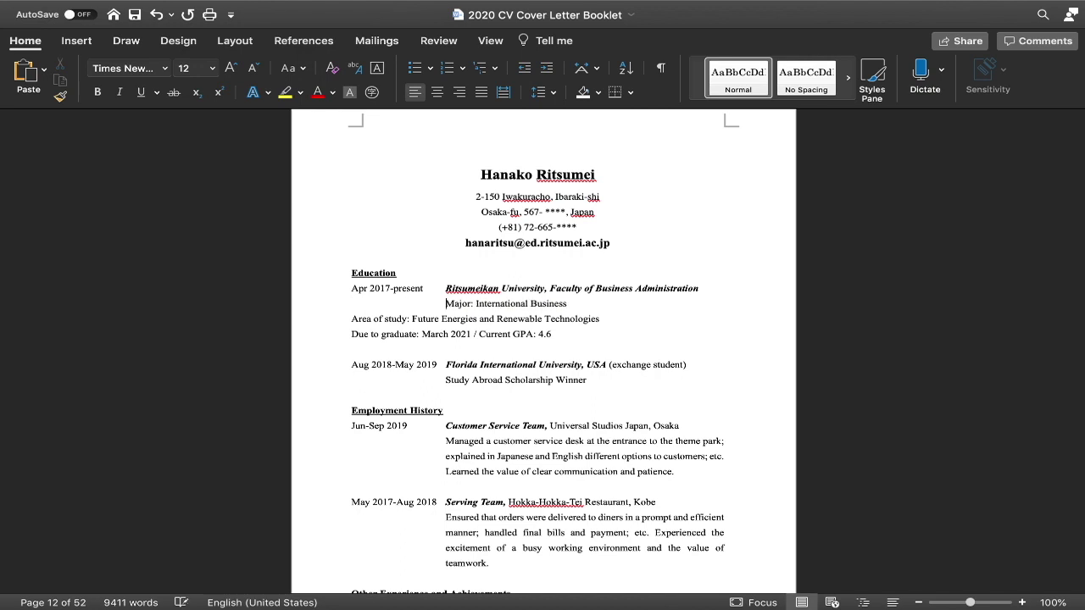
{"action": "left_click", "coordinate": [352, 318]}
{"action": "key", "text": "Tab"}
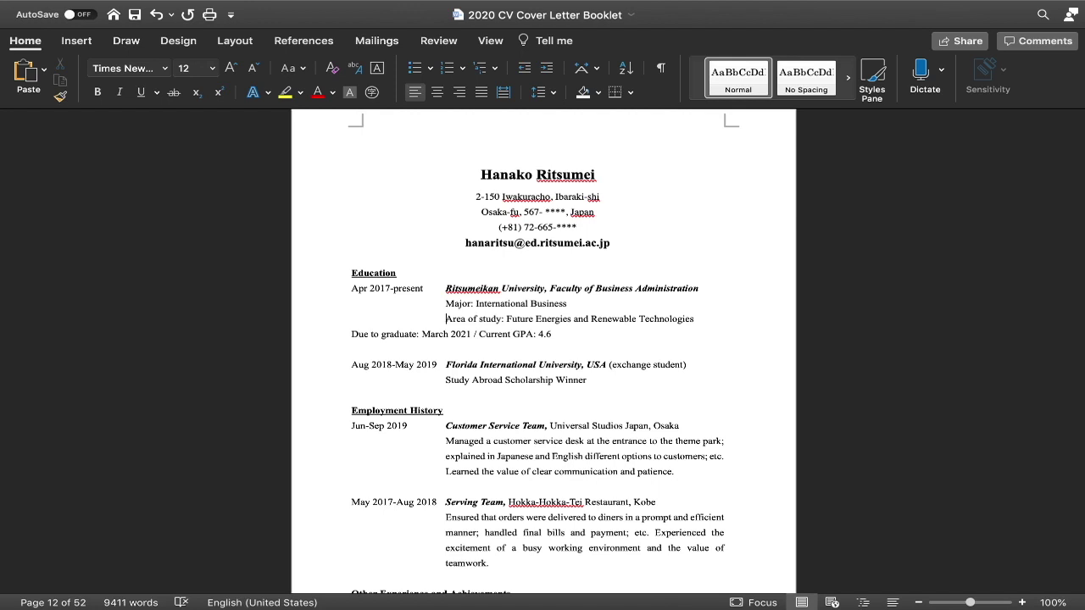
Step: Remove the tab indents from the Area of study, Major and Ritsumeikan University entries
{"action": "key", "text": "BackSpace"}
{"action": "left_click", "coordinate": [442, 303]}
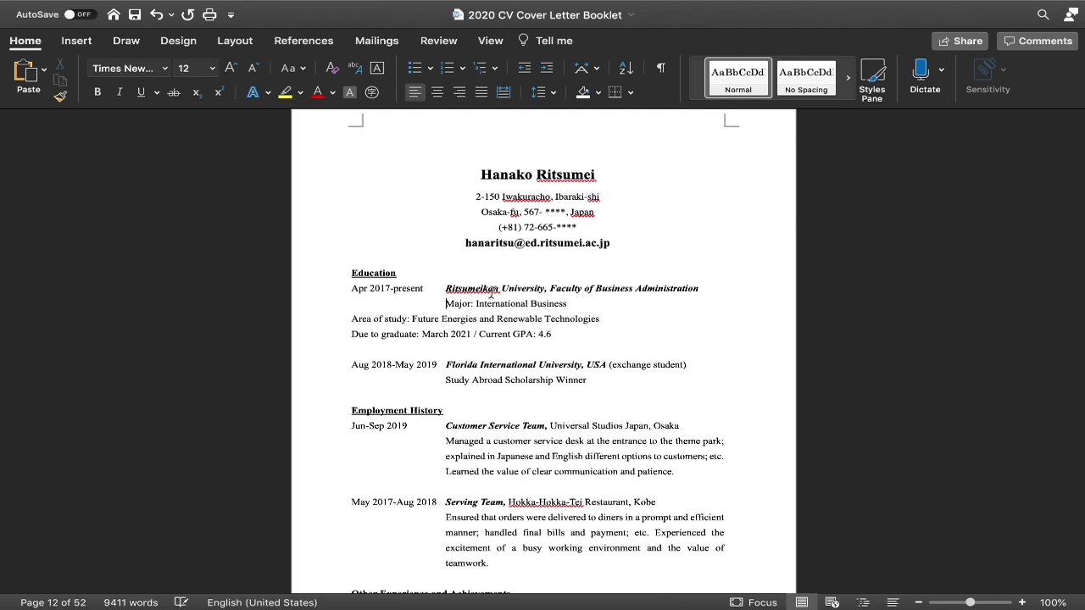
{"action": "key", "text": "BackSpace"}
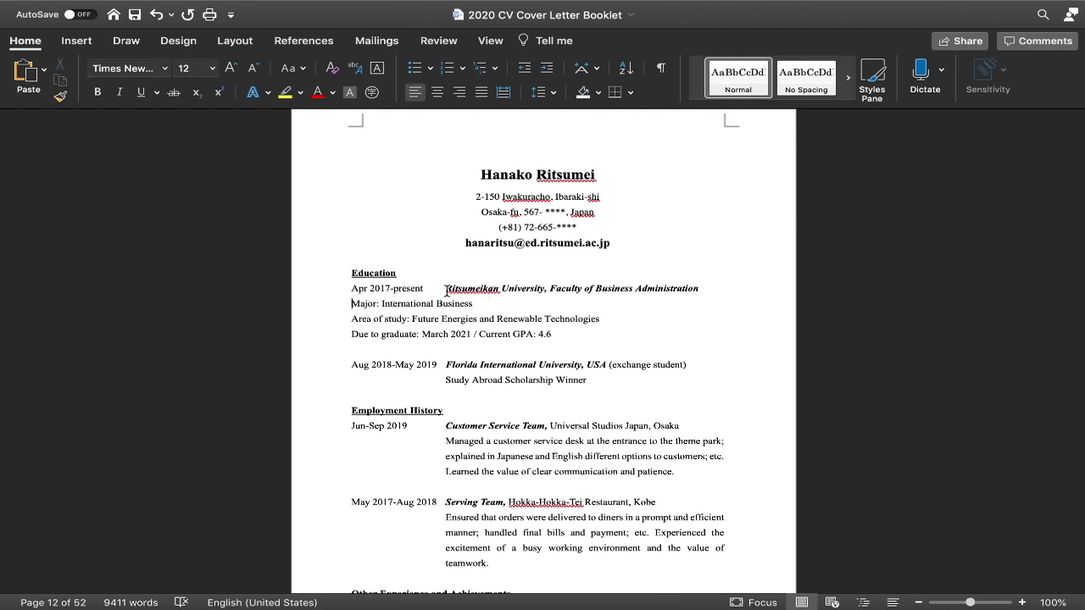
{"action": "left_click", "coordinate": [446, 291]}
{"action": "key", "text": "BackSpace"}
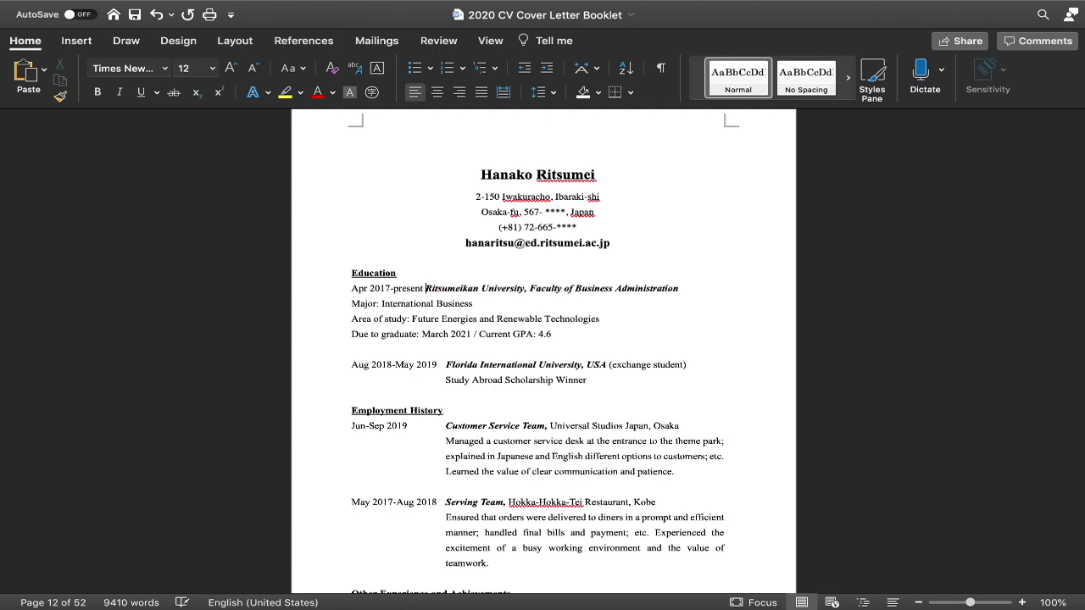
Step: Try to align the Ritsumeikan University, Major, Area of study and Due to graduate entries using spaces
{"action": "left_click", "coordinate": [347, 305]}
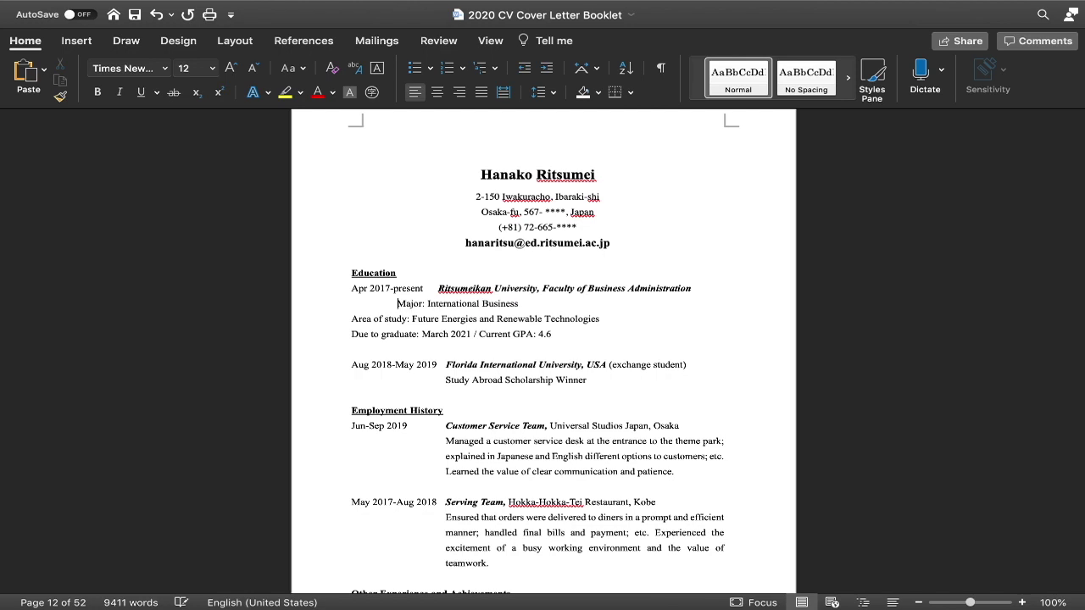
{"action": "left_click", "coordinate": [349, 319]}
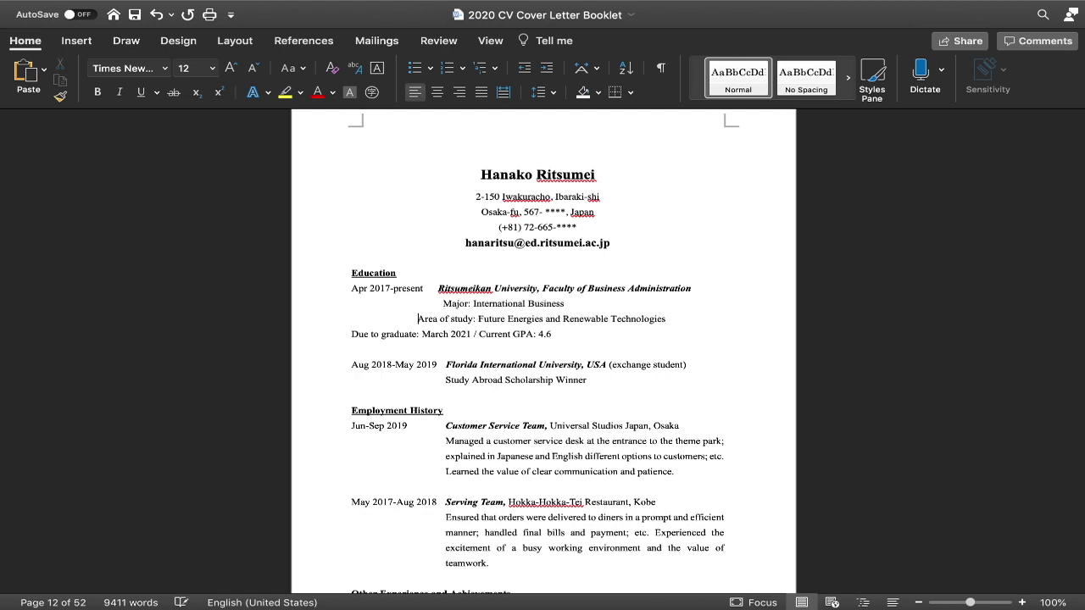
{"action": "left_click", "coordinate": [352, 334]}
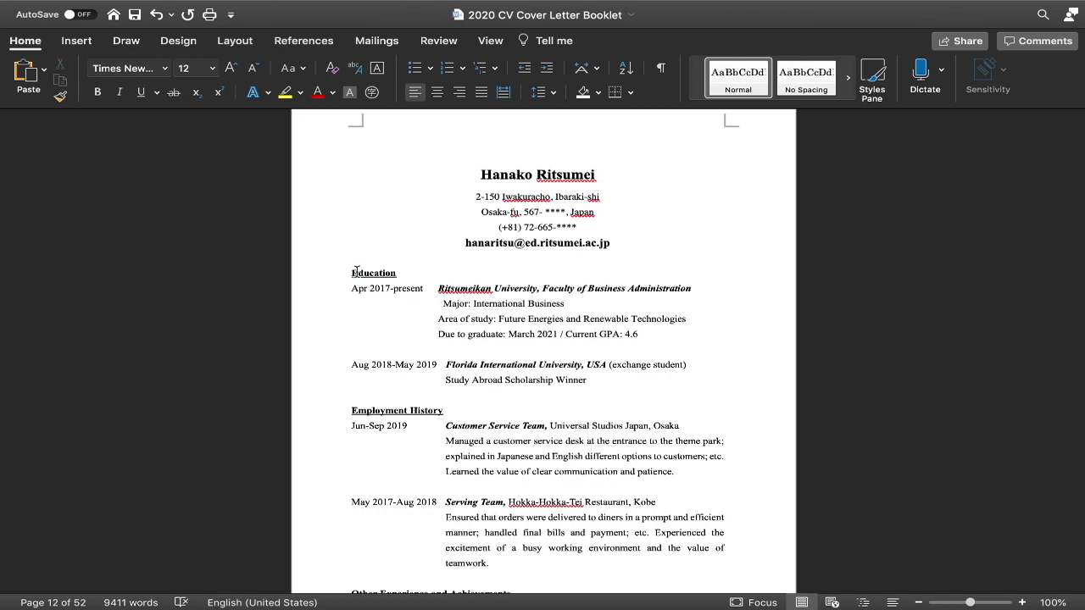
{"action": "left_click_drag", "start_coordinate": [351, 271], "coordinate": [556, 381]}
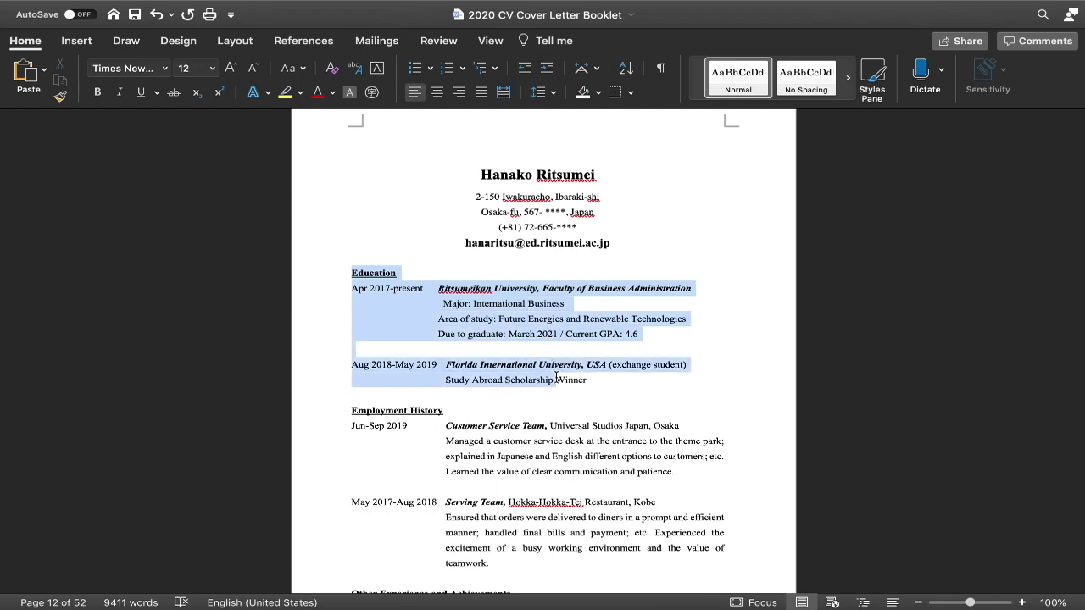
Step: Delete the extra alignment spaces before the Ritsumeikan University and Major entries
{"action": "left_click", "coordinate": [434, 289]}
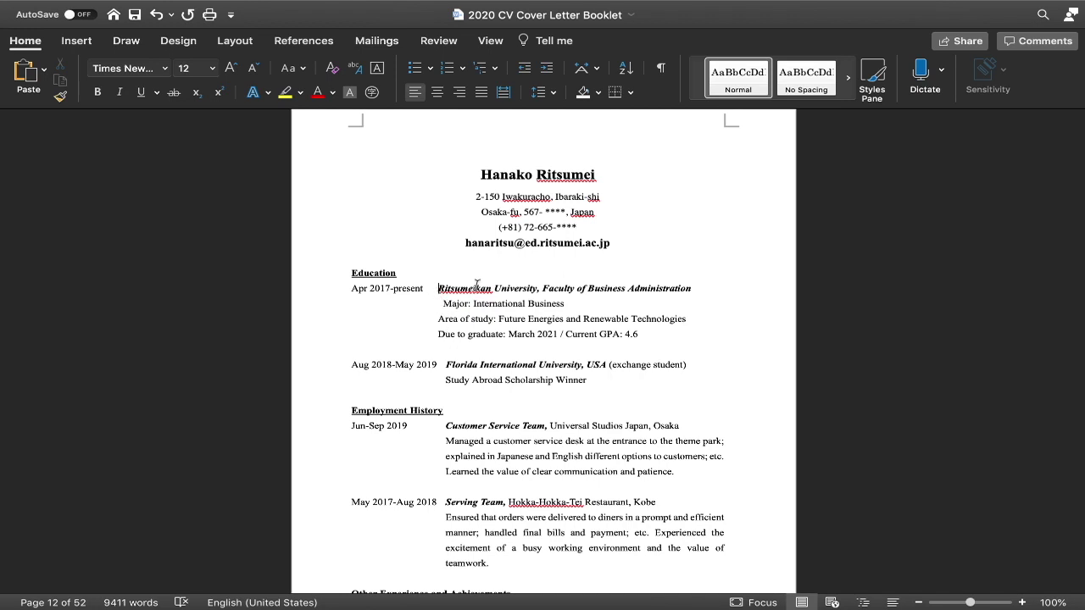
{"action": "key", "text": "BackSpace"}
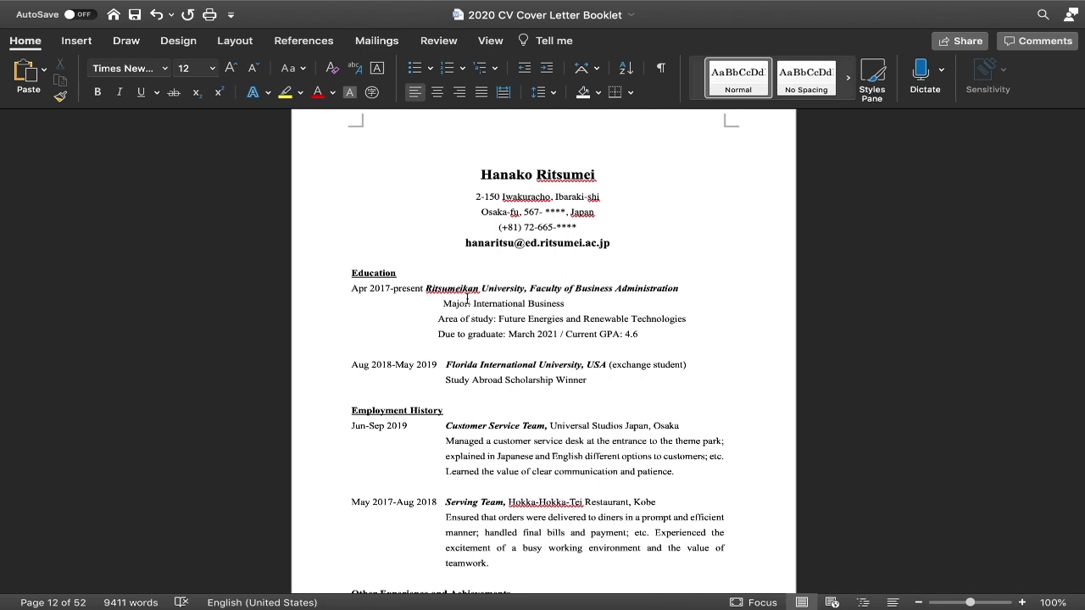
{"action": "left_click", "coordinate": [443, 303]}
{"action": "key", "text": "BackSpace"}
{"action": "key", "text": "BackSpace"}
{"action": "key", "text": "BackSpace"}
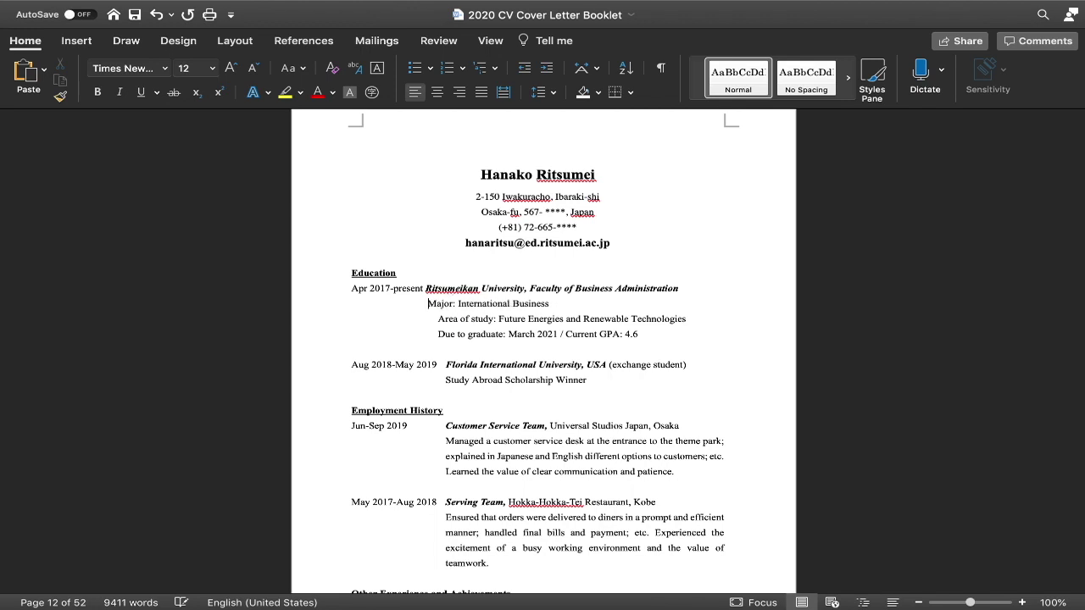
{"action": "key", "text": "BackSpace"}
Step: Delete several leading spaces before the Area of study and Due to graduate lines
{"action": "key", "text": "Down"}
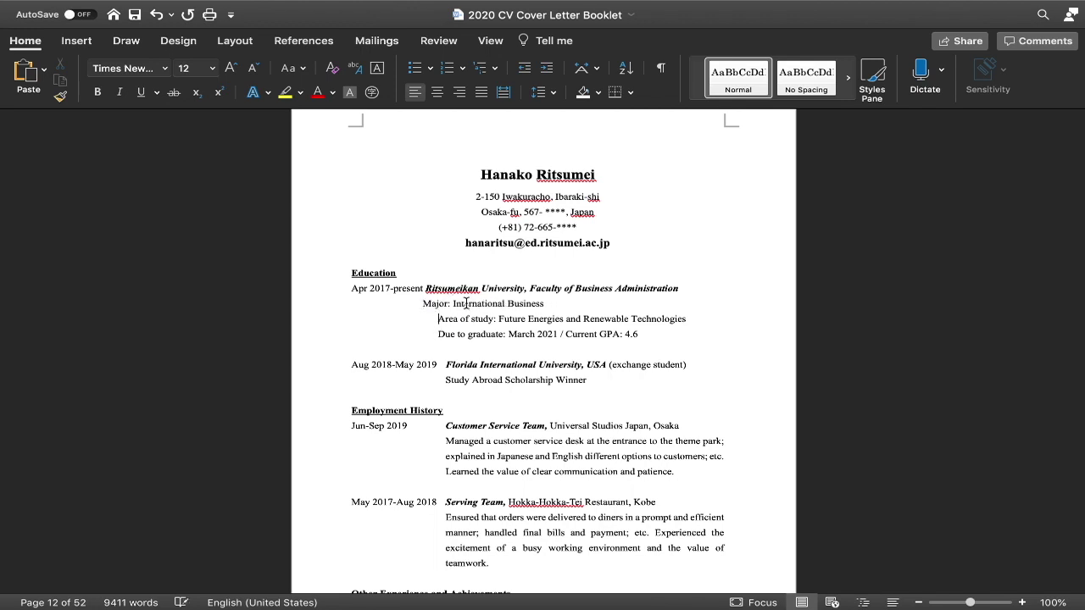
{"action": "key", "text": "BackSpace"}
{"action": "key", "text": "BackSpace"}
{"action": "key", "text": "Down"}
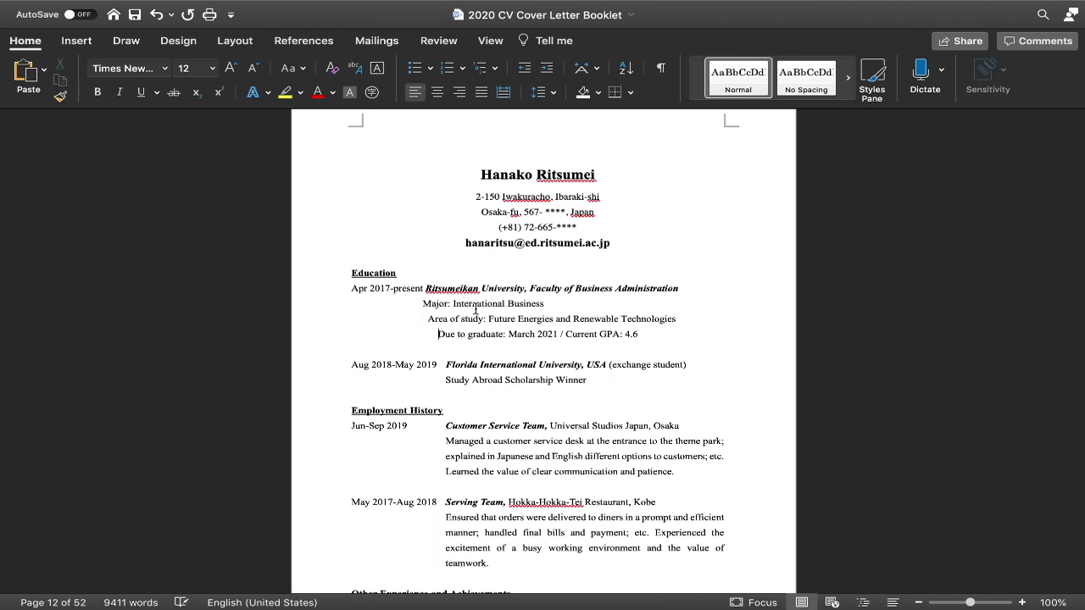
{"action": "key", "text": "BackSpace"}
{"action": "key", "text": "BackSpace"}
{"action": "key", "text": "BackSpace"}
{"action": "key", "text": "BackSpace"}
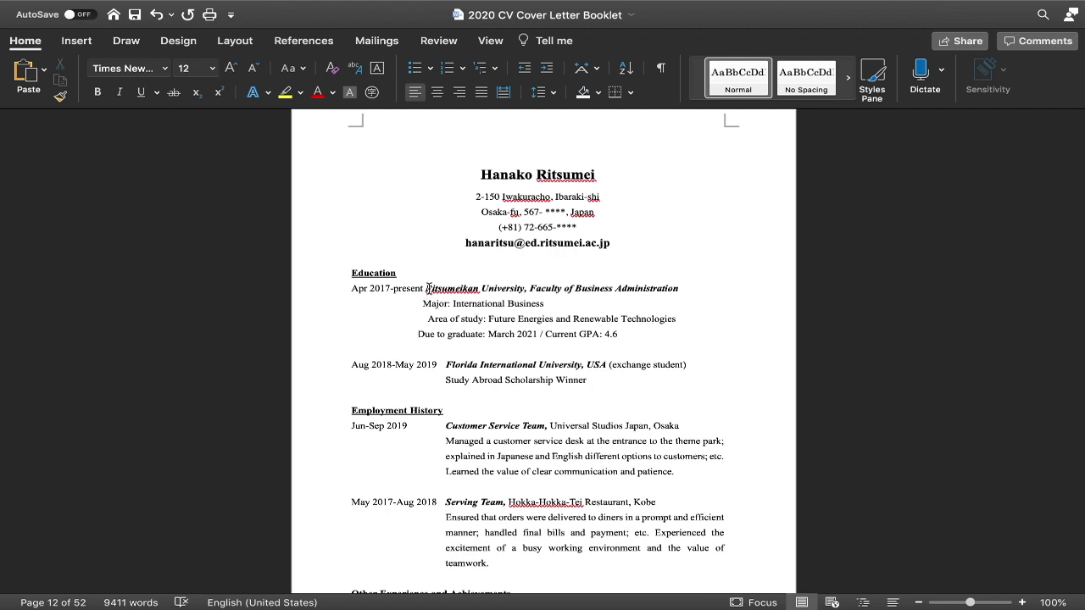
Step: Align the Ritsumeikan University, Major, Area of study and Due to graduate entries with the Florida International University column using tabs
{"action": "left_click", "coordinate": [427, 289]}
{"action": "key", "text": "Tab"}
{"action": "left_click", "coordinate": [423, 302]}
{"action": "key", "text": "Tab"}
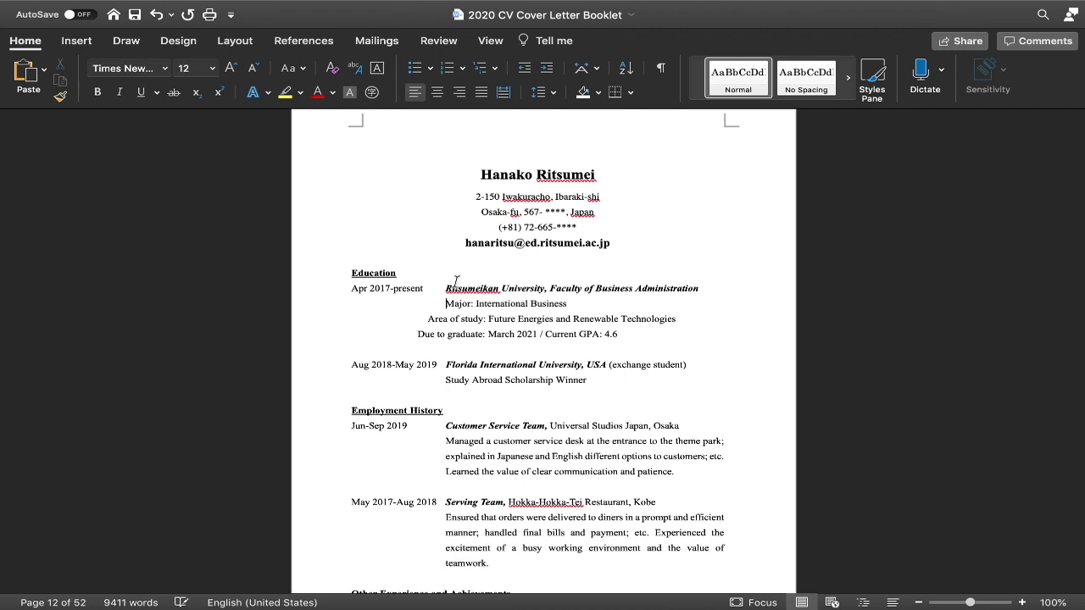
{"action": "left_click", "coordinate": [427, 319]}
{"action": "key", "text": "Tab"}
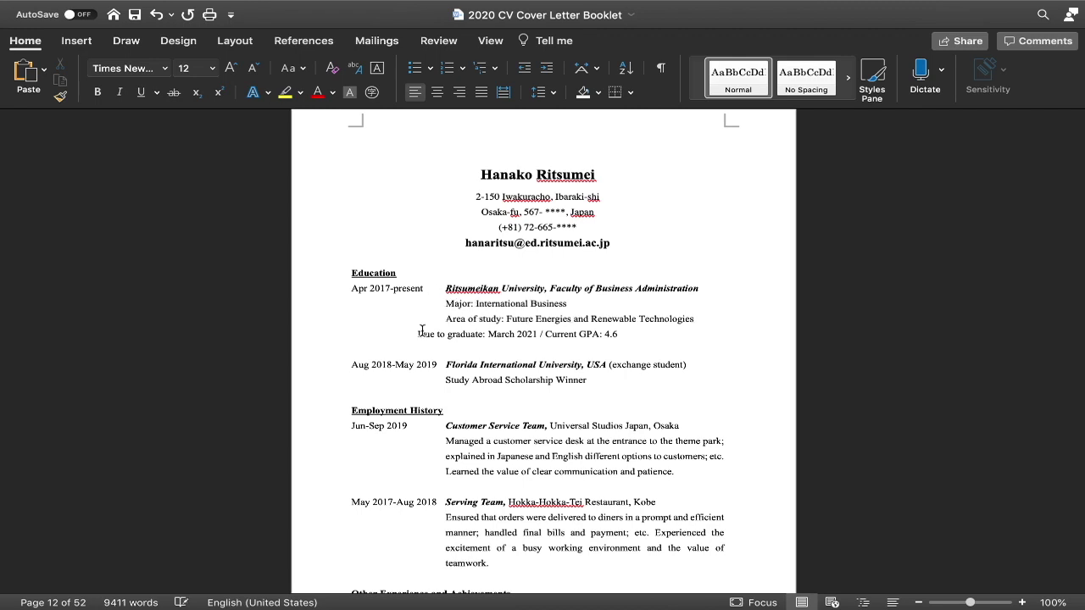
{"action": "left_click", "coordinate": [418, 334]}
{"action": "key", "text": "Tab"}
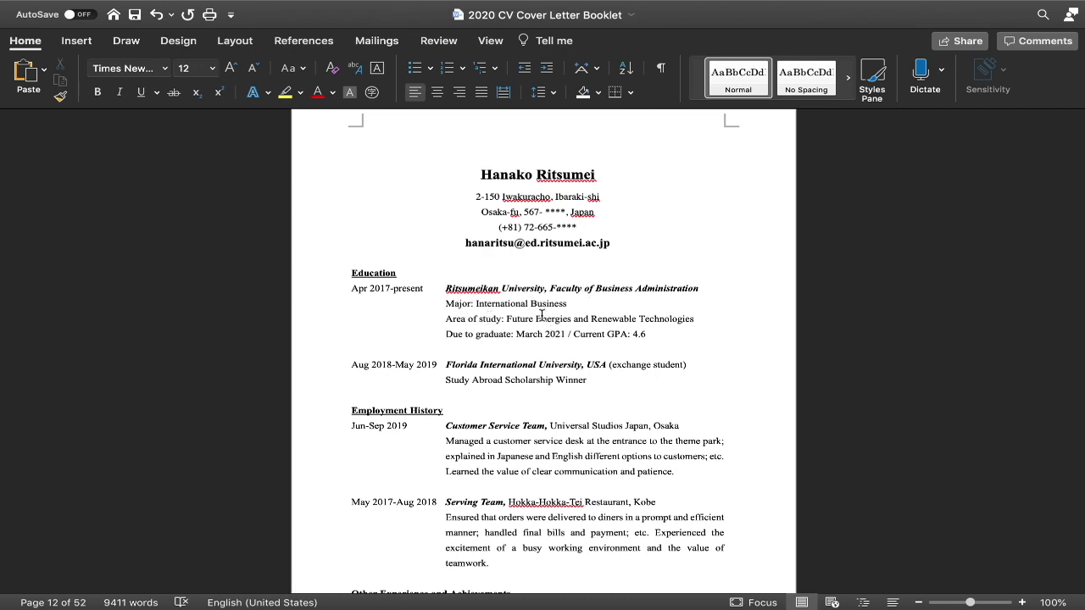
{"action": "left_click", "coordinate": [423, 289]}
{"action": "left_click_drag", "start_coordinate": [433, 291], "coordinate": [395, 288]}
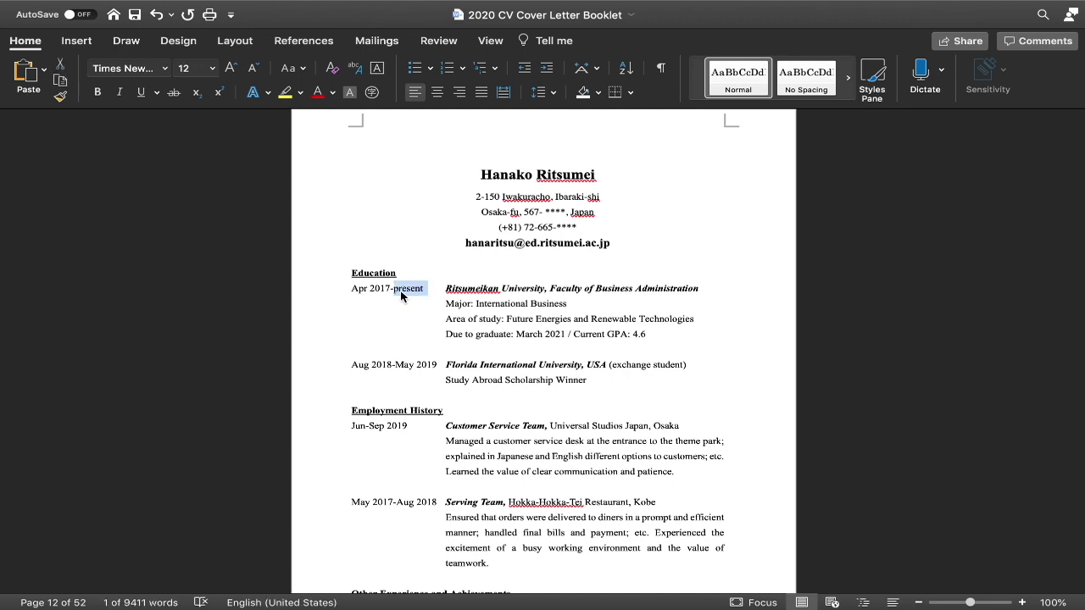
{"action": "left_click", "coordinate": [480, 317]}
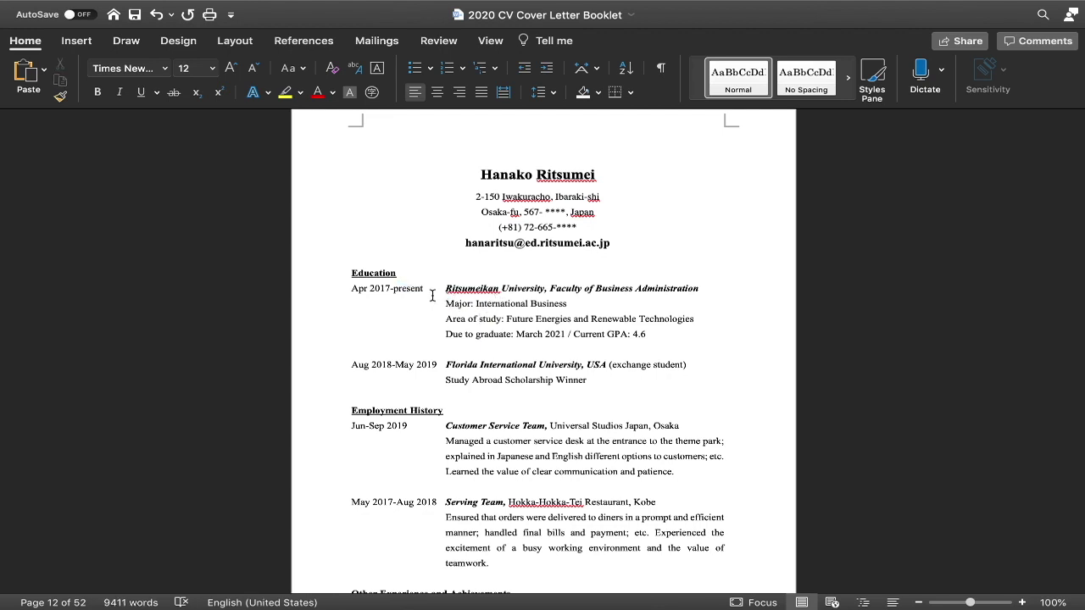
{"action": "left_click_drag", "start_coordinate": [447, 334], "coordinate": [617, 334]}
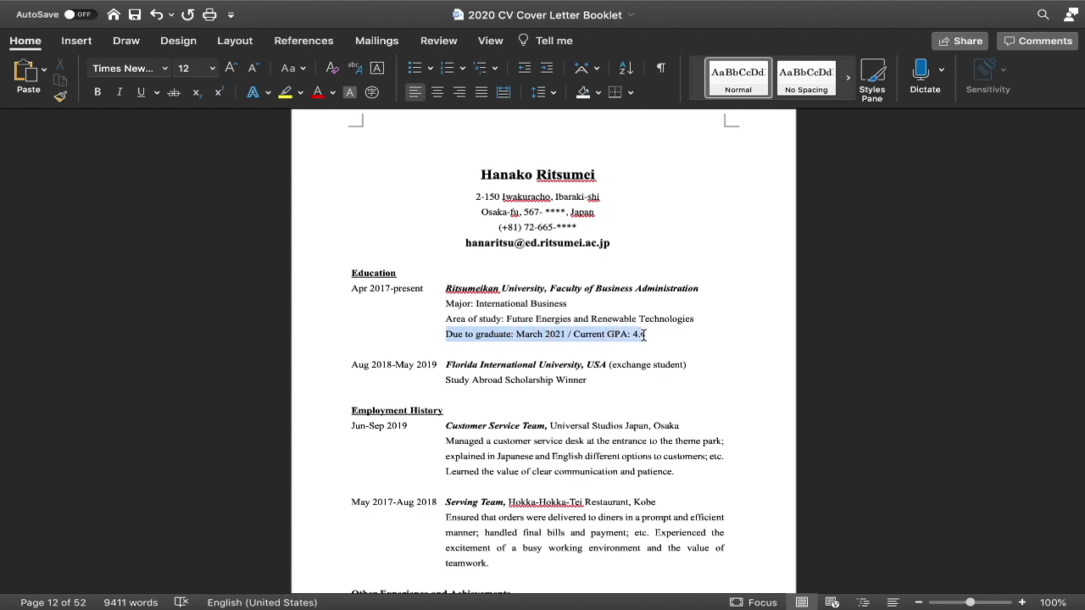
{"action": "left_click_drag", "start_coordinate": [644, 335], "coordinate": [653, 340]}
{"action": "left_click", "coordinate": [651, 340]}
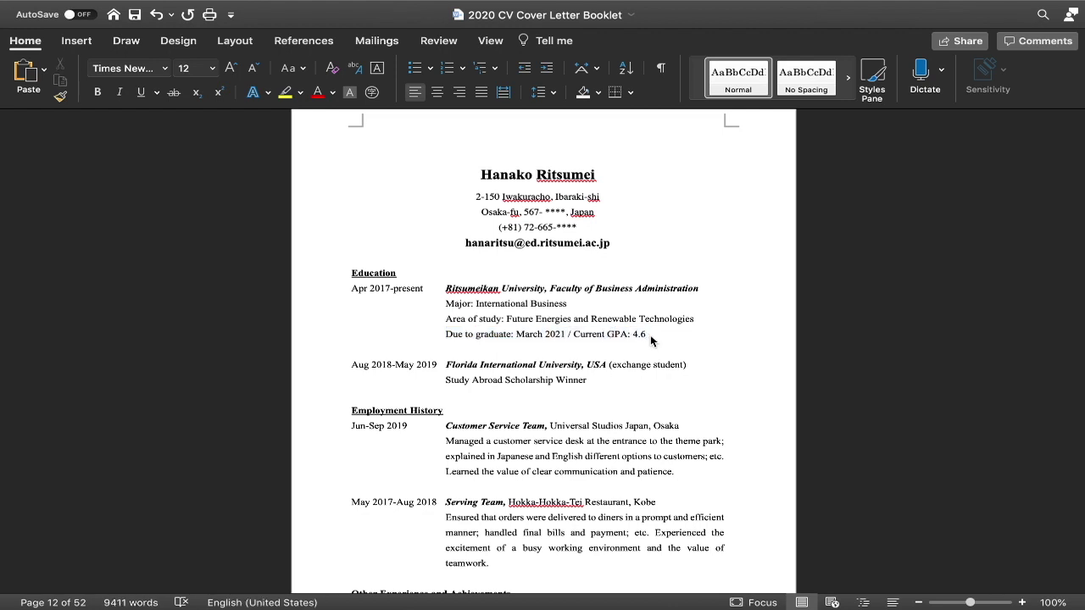
Step: Review the Florida International University entry and the Employment History heading, Jun-Sep 2019 date and Customer Service Team title
{"action": "scroll", "coordinate": [508, 309], "scroll_direction": "down", "scroll_amount": 2}
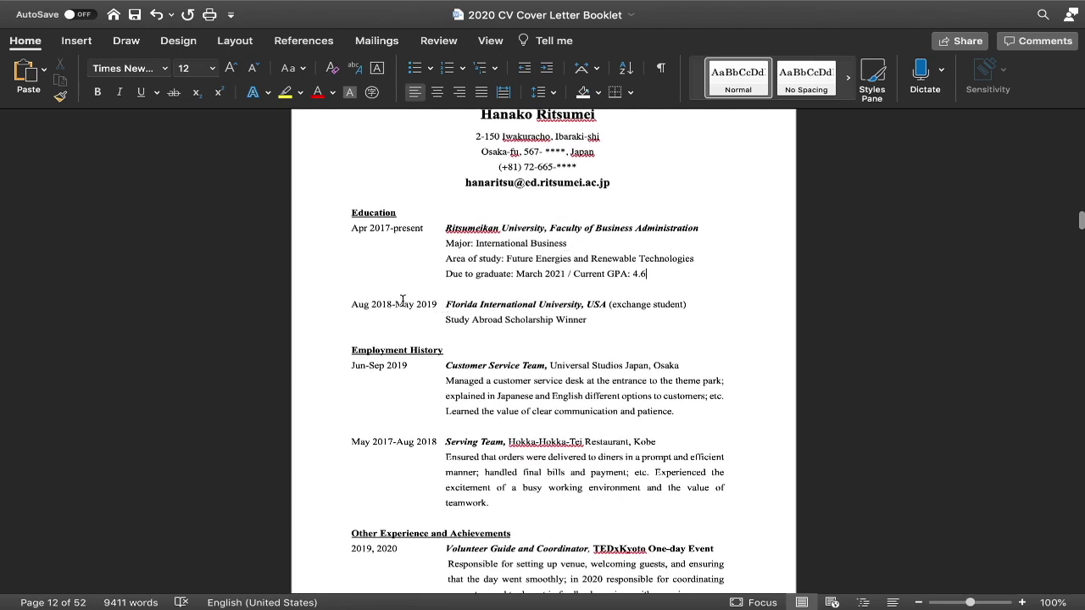
{"action": "left_click_drag", "start_coordinate": [377, 304], "coordinate": [612, 320]}
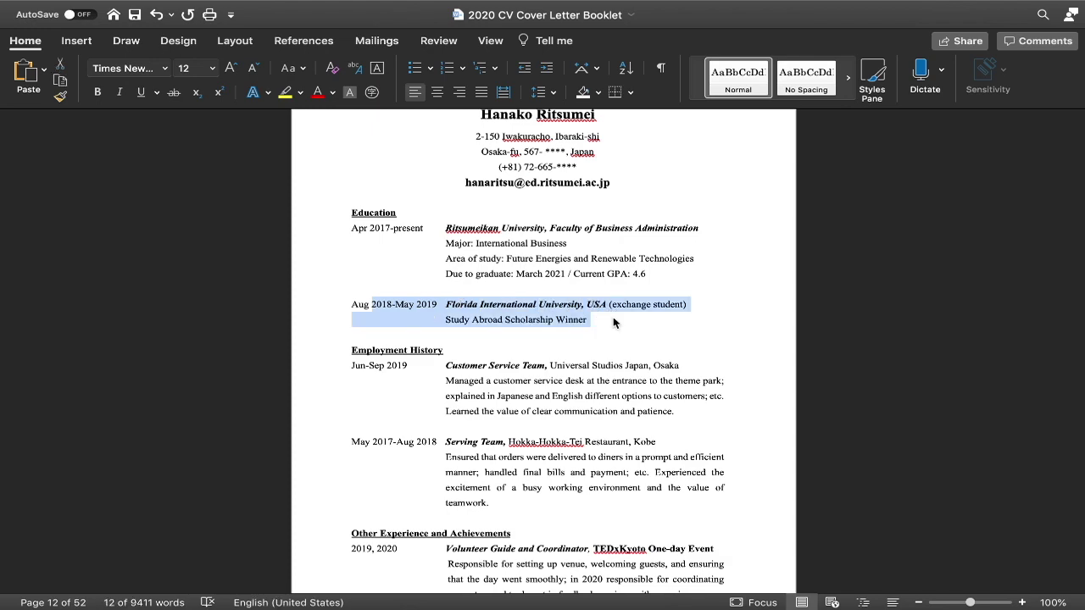
{"action": "left_click", "coordinate": [614, 322]}
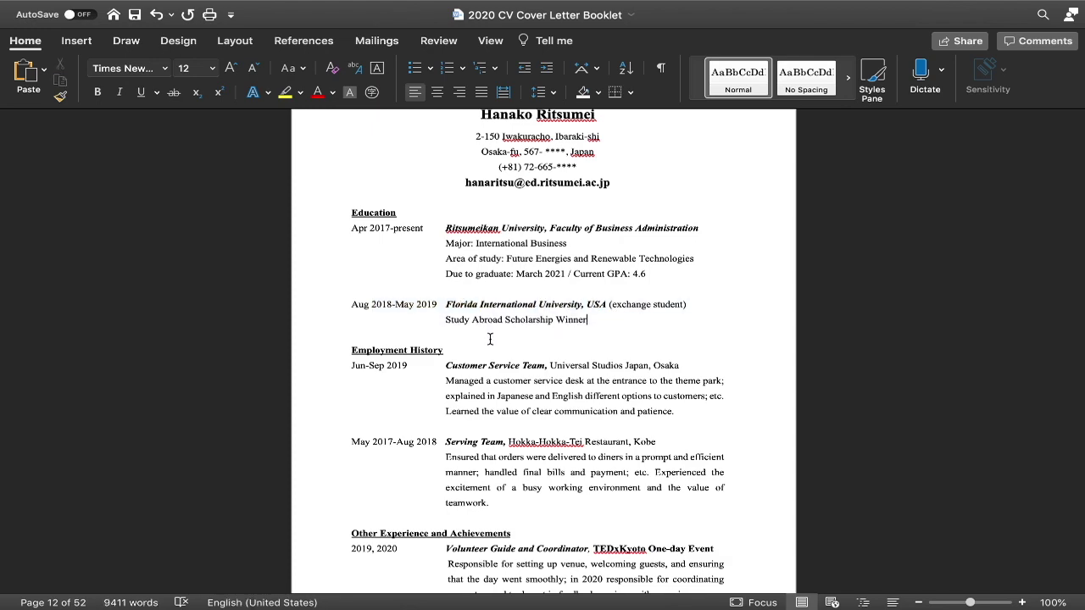
{"action": "scroll", "coordinate": [458, 243], "scroll_direction": "down", "scroll_amount": 3}
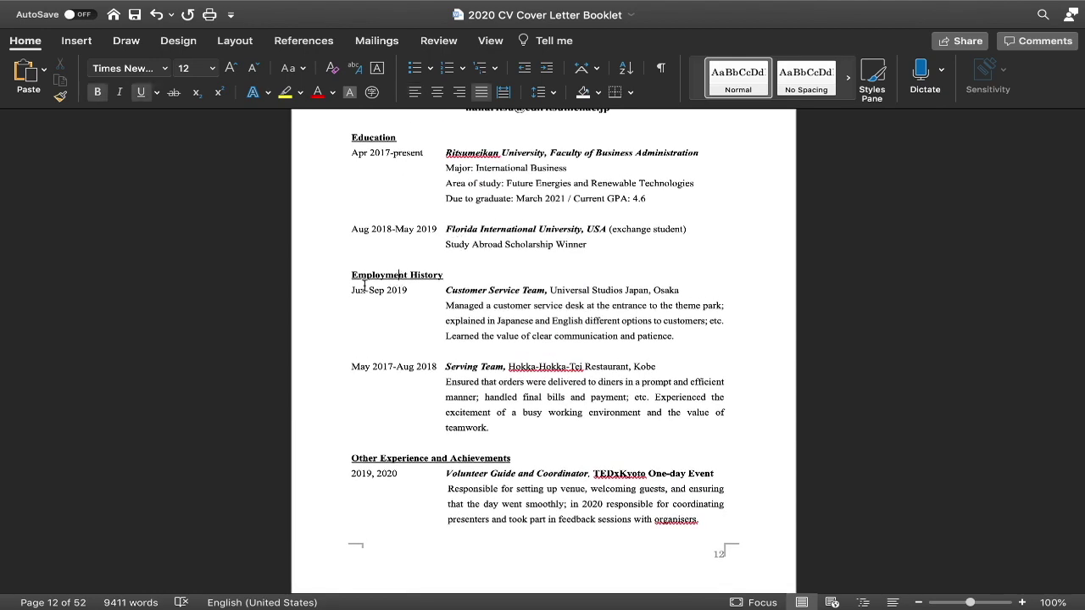
{"action": "left_click_drag", "start_coordinate": [352, 276], "coordinate": [411, 290]}
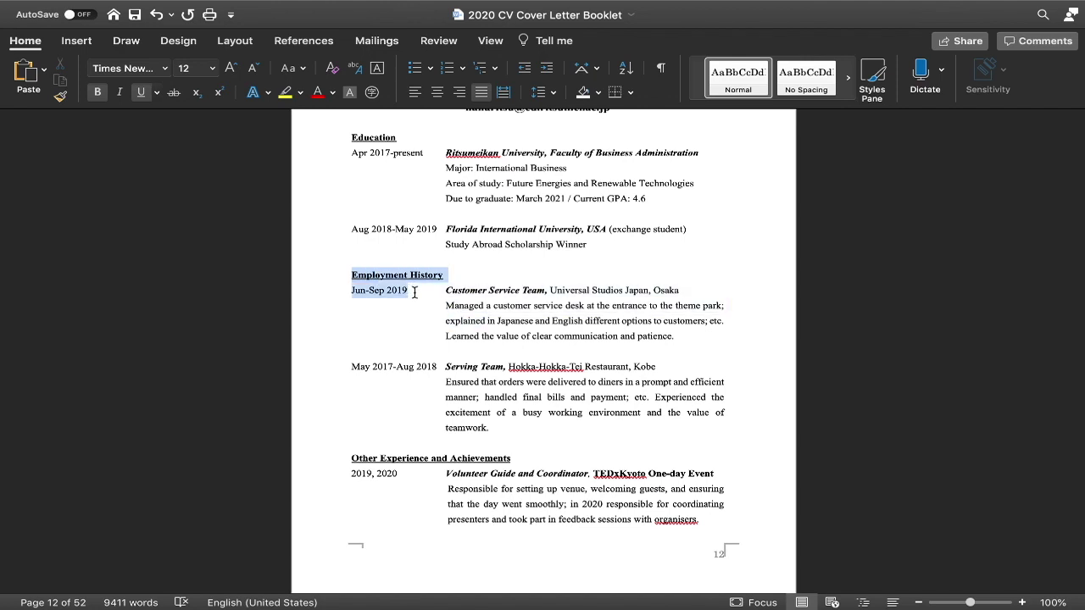
{"action": "left_click", "coordinate": [434, 292]}
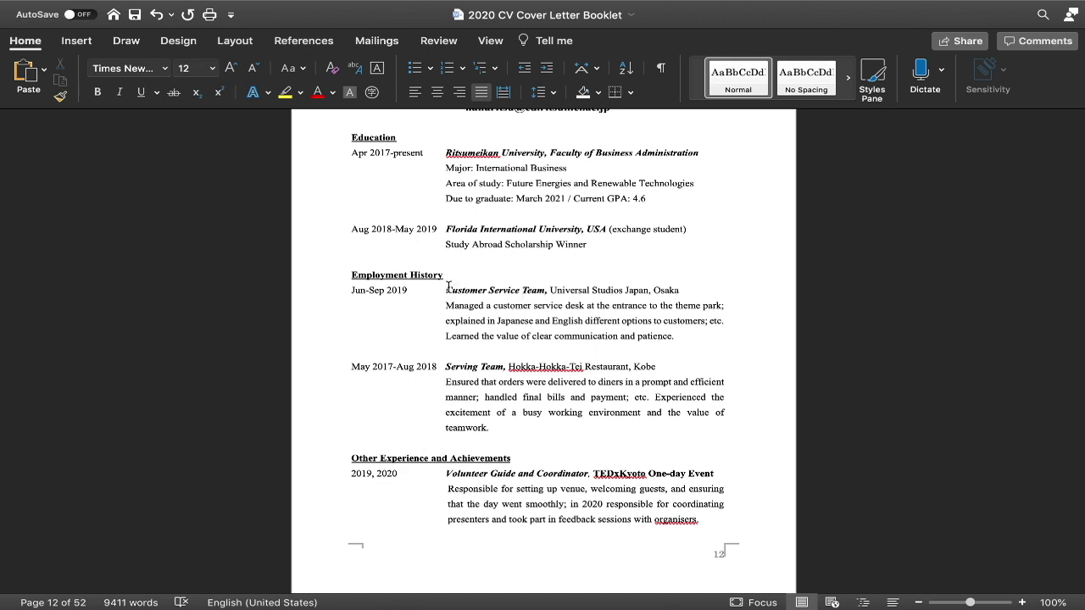
{"action": "left_click_drag", "start_coordinate": [446, 290], "coordinate": [548, 288]}
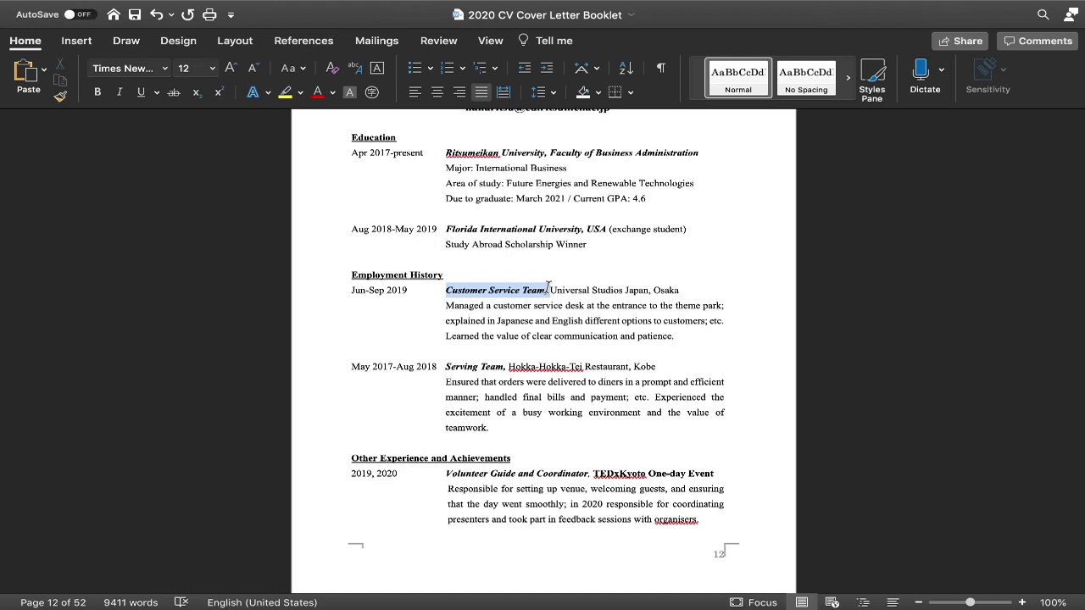
{"action": "left_click_drag", "start_coordinate": [548, 289], "coordinate": [550, 291]}
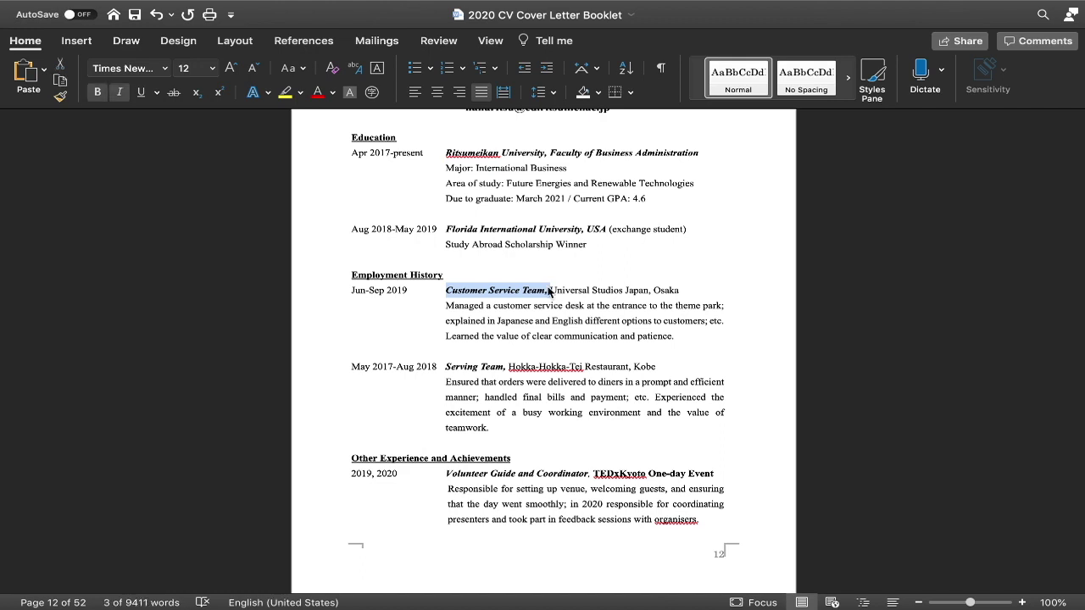
{"action": "scroll", "coordinate": [549, 291], "scroll_direction": "up", "scroll_amount": 2}
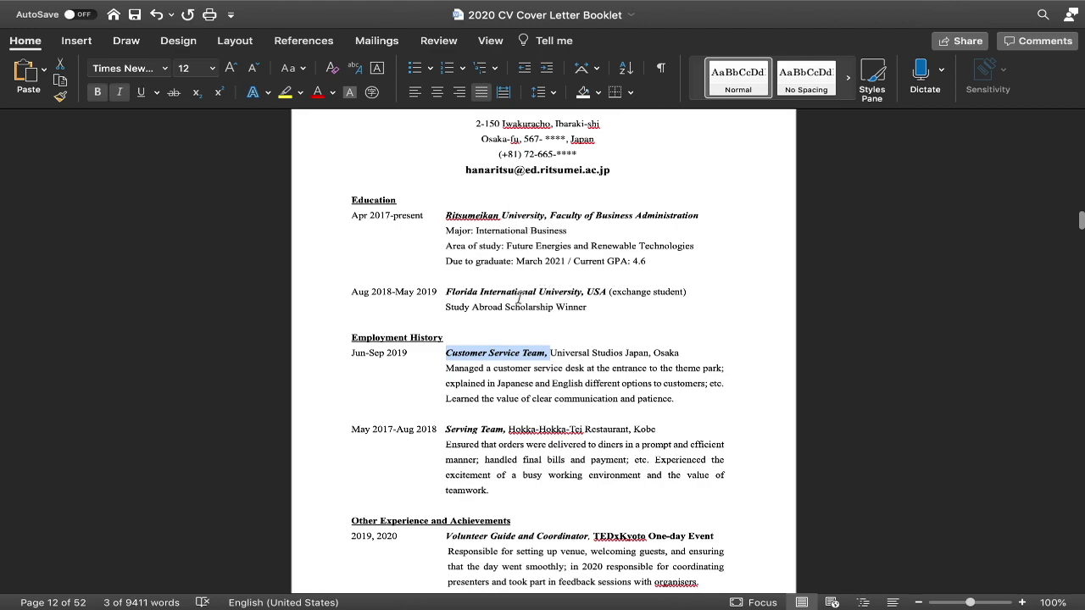
Step: Examine the wording, semicolons and closing "etc." in the Customer Service Team job description
{"action": "scroll", "coordinate": [512, 295], "scroll_direction": "down", "scroll_amount": 4}
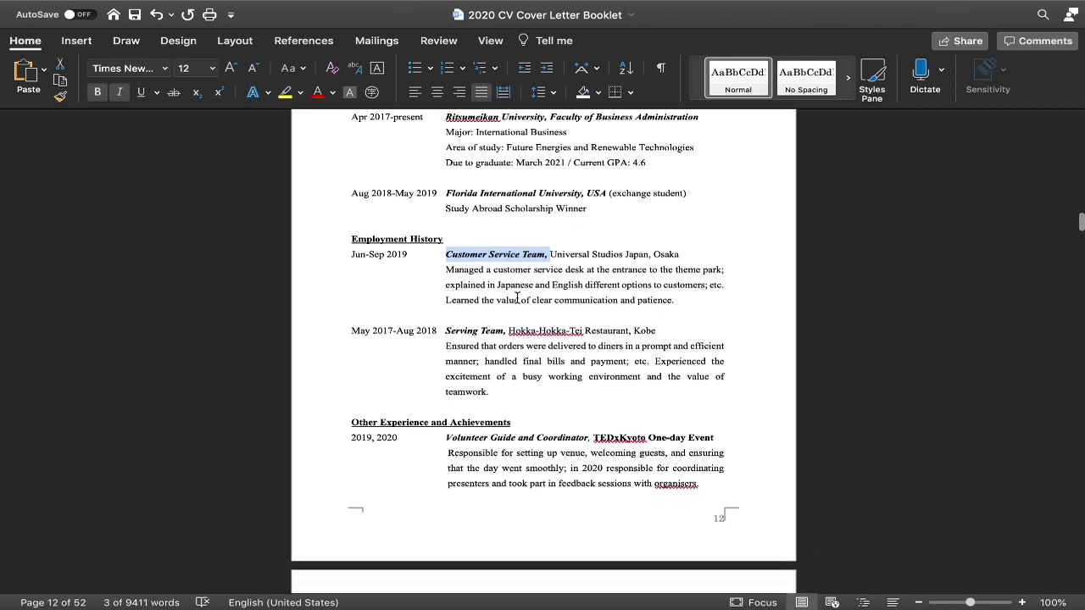
{"action": "left_click", "coordinate": [488, 283]}
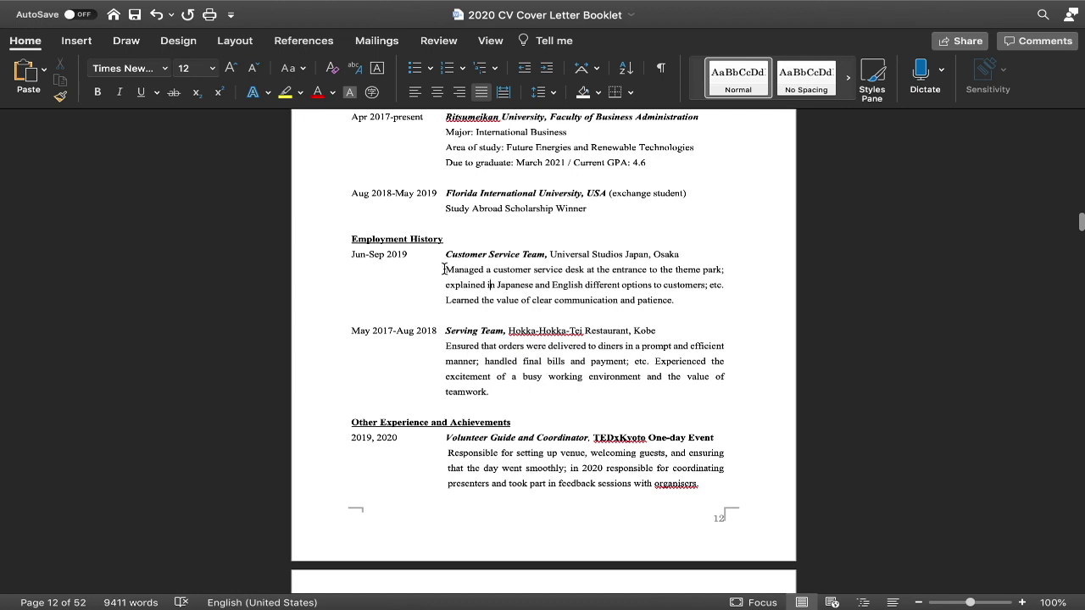
{"action": "left_click_drag", "start_coordinate": [445, 269], "coordinate": [486, 270]}
{"action": "left_click", "coordinate": [487, 270]}
{"action": "left_click_drag", "start_coordinate": [486, 269], "coordinate": [449, 270]}
{"action": "left_click", "coordinate": [507, 269]}
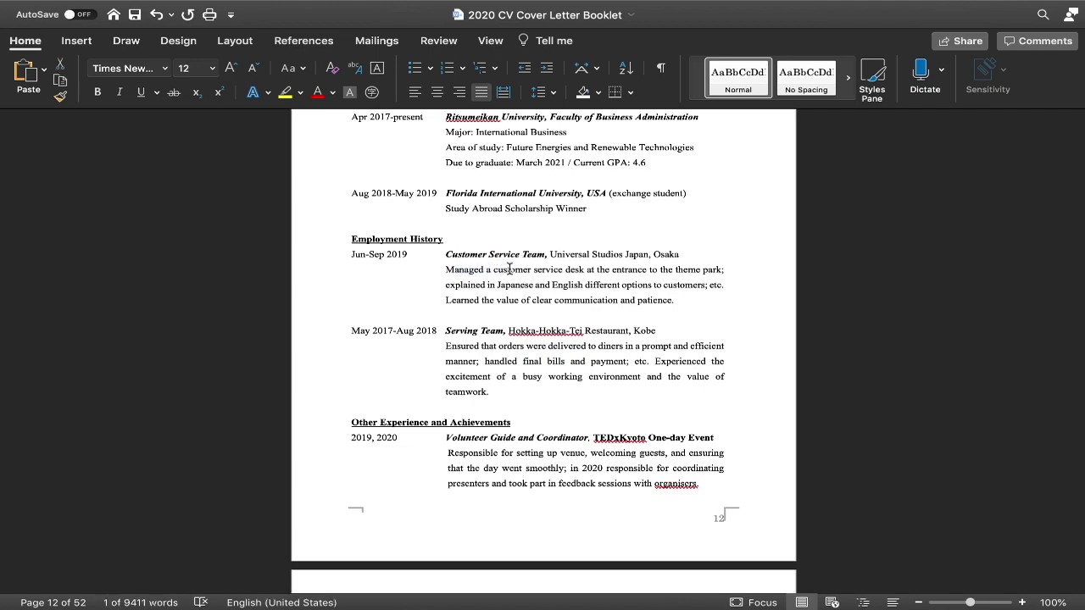
{"action": "left_click", "coordinate": [449, 269]}
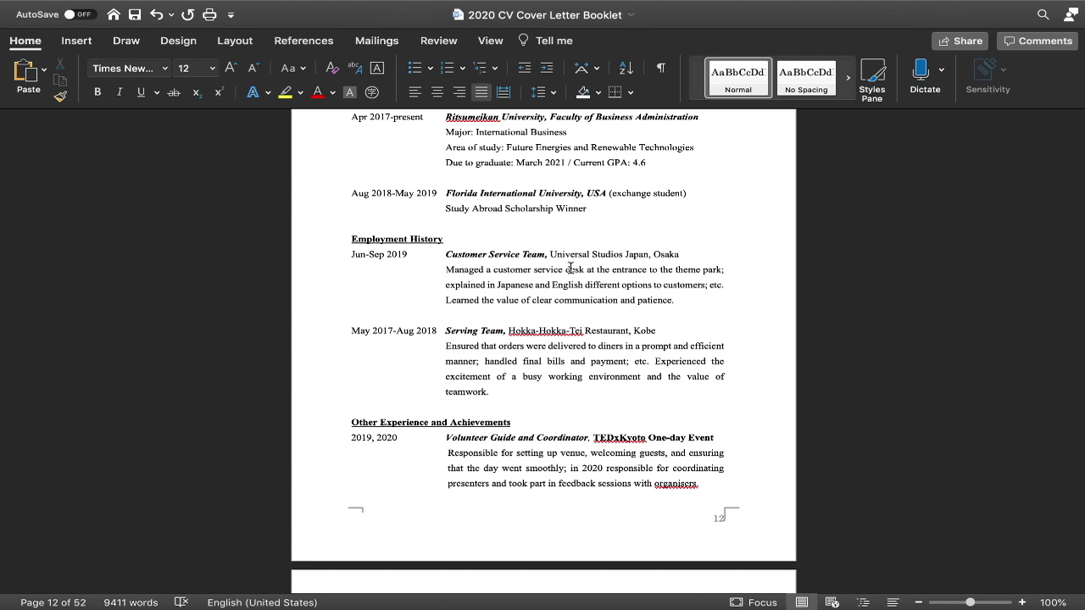
{"action": "double_click", "coordinate": [723, 270]}
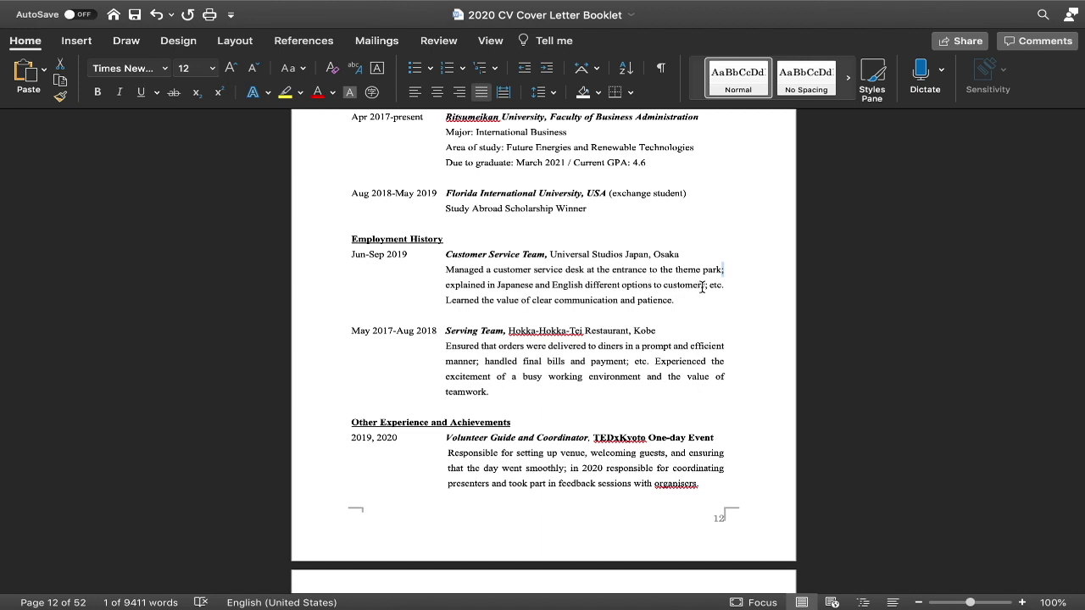
{"action": "left_click_drag", "start_coordinate": [704, 289], "coordinate": [727, 289]}
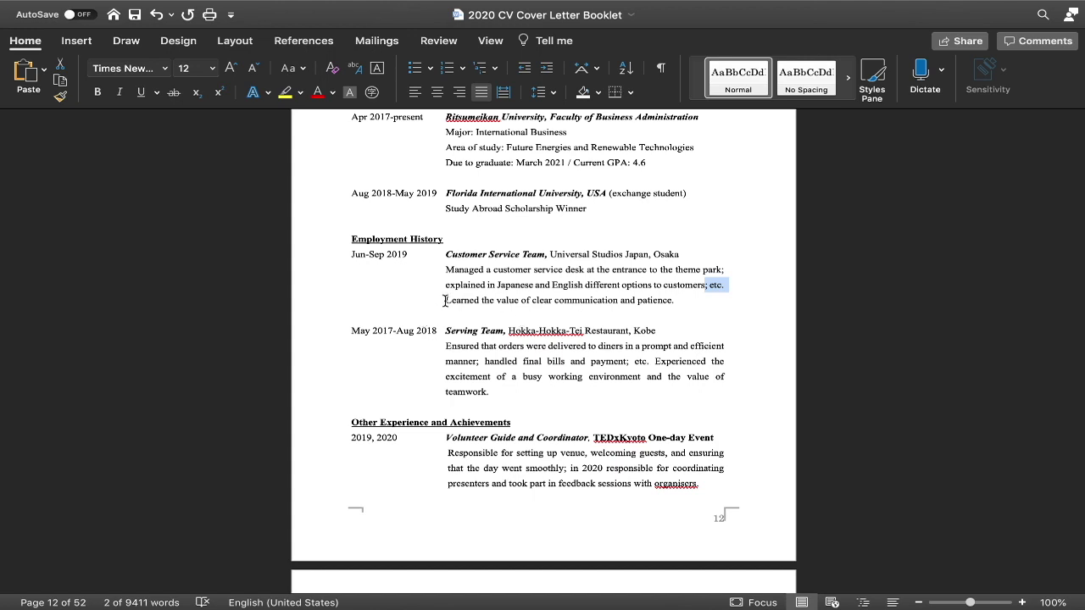
{"action": "left_click", "coordinate": [683, 278]}
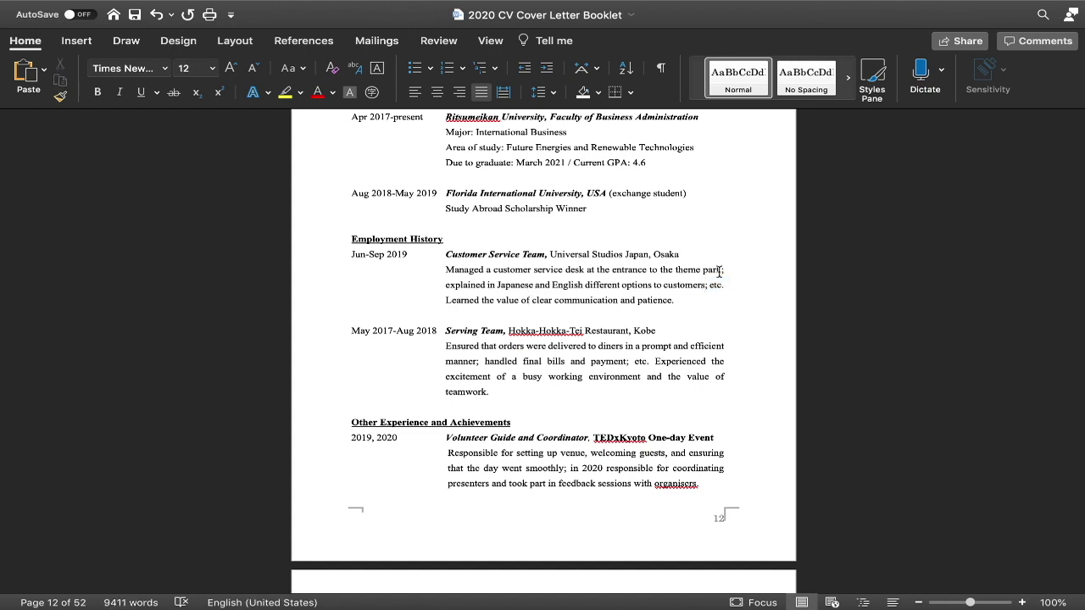
{"action": "left_click_drag", "start_coordinate": [721, 270], "coordinate": [453, 285]}
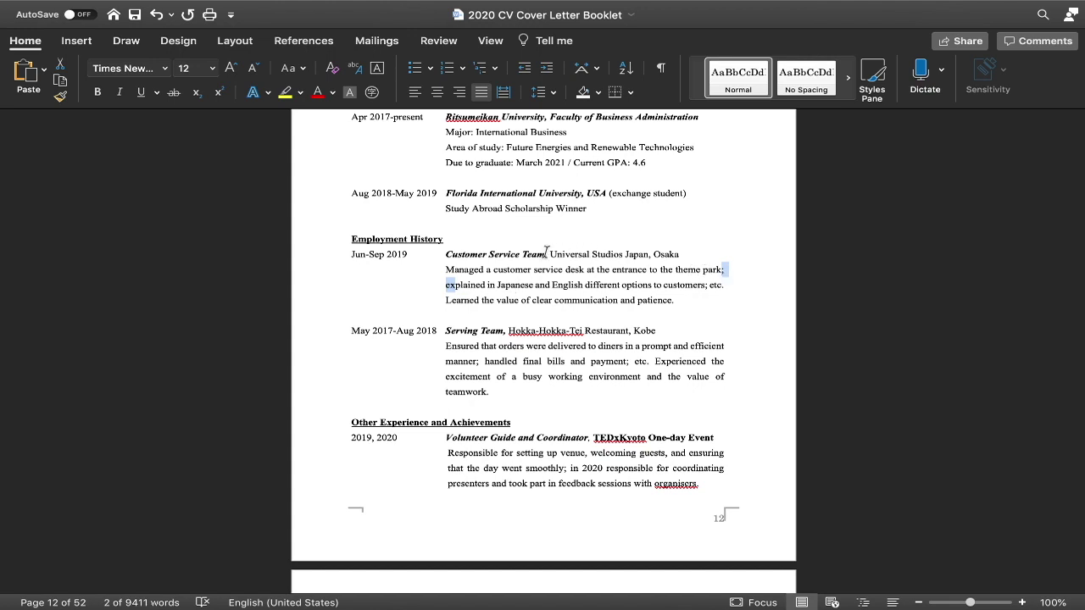
{"action": "left_click_drag", "start_coordinate": [710, 286], "coordinate": [723, 290]}
{"action": "left_click", "coordinate": [444, 302]}
Step: Examine the 2019, 2020 TEDxKyoto volunteer entry under Other Experience and Achievements, including its date and the phrases describing responsibilities
{"action": "scroll", "coordinate": [438, 275], "scroll_direction": "down", "scroll_amount": 3}
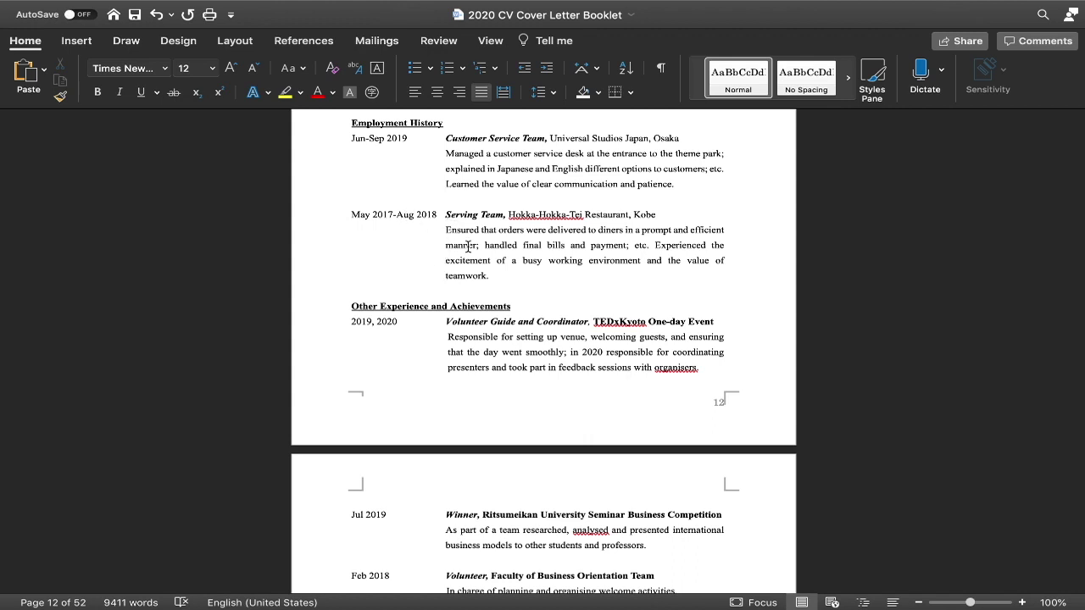
{"action": "scroll", "coordinate": [468, 245], "scroll_direction": "down", "scroll_amount": 4}
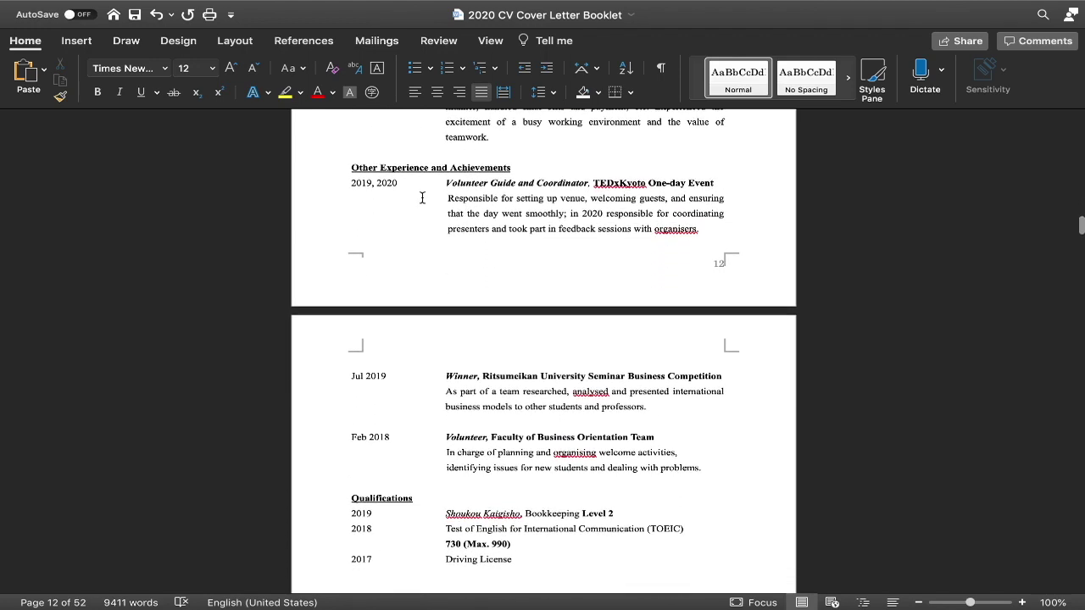
{"action": "scroll", "coordinate": [422, 197], "scroll_direction": "up", "scroll_amount": 2}
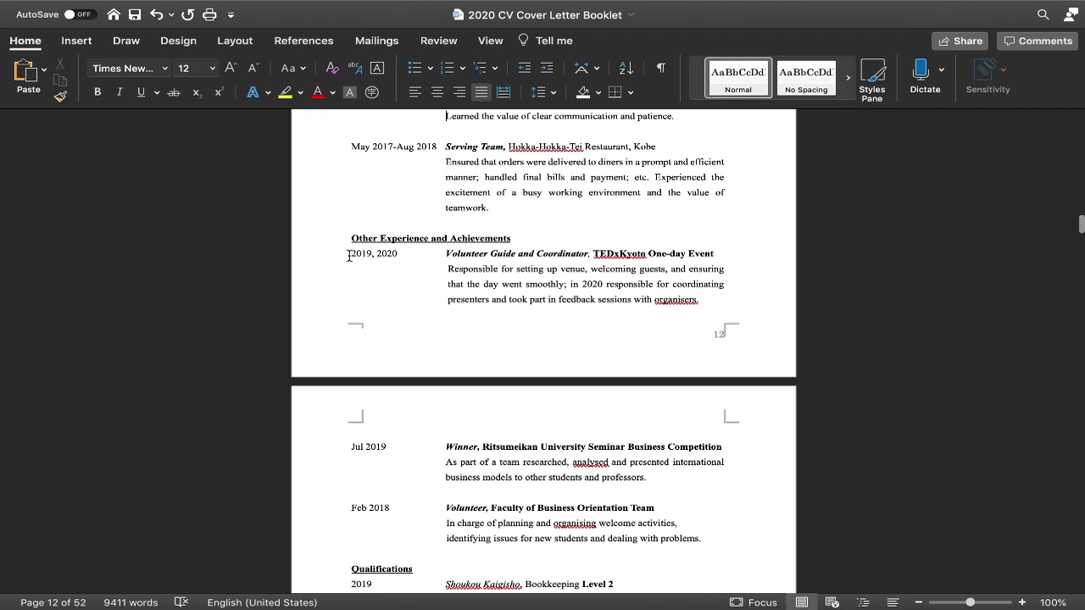
{"action": "left_click_drag", "start_coordinate": [349, 256], "coordinate": [398, 255]}
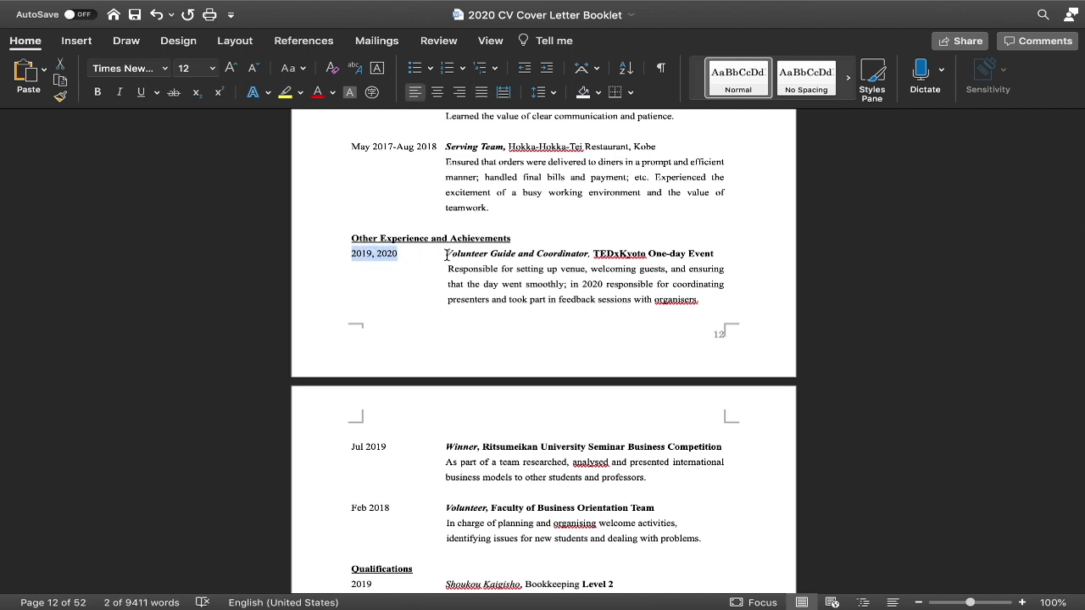
{"action": "left_click", "coordinate": [473, 268]}
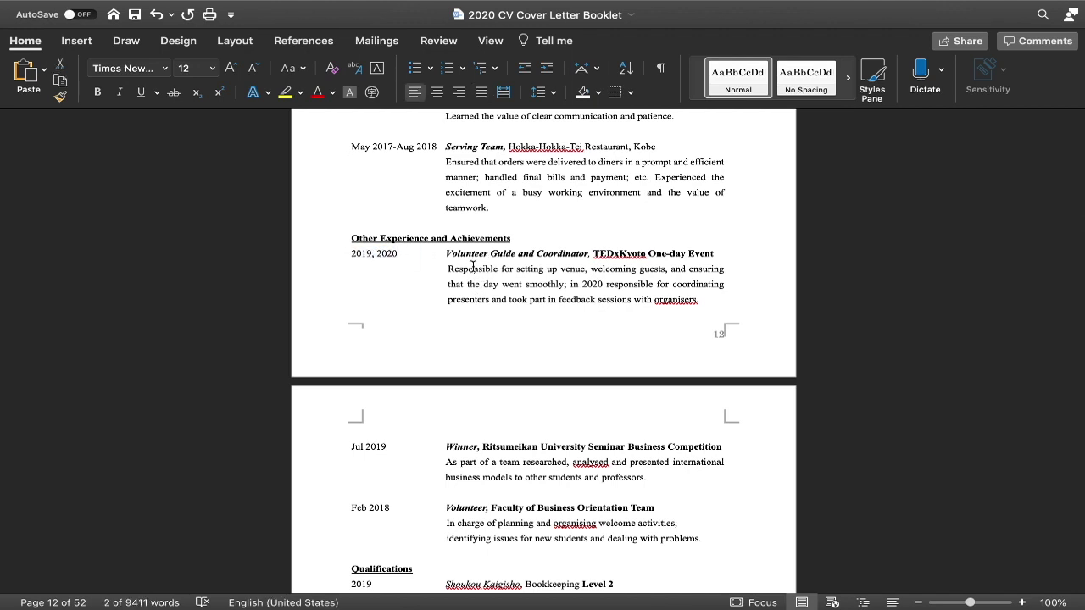
{"action": "left_click_drag", "start_coordinate": [456, 267], "coordinate": [545, 269]}
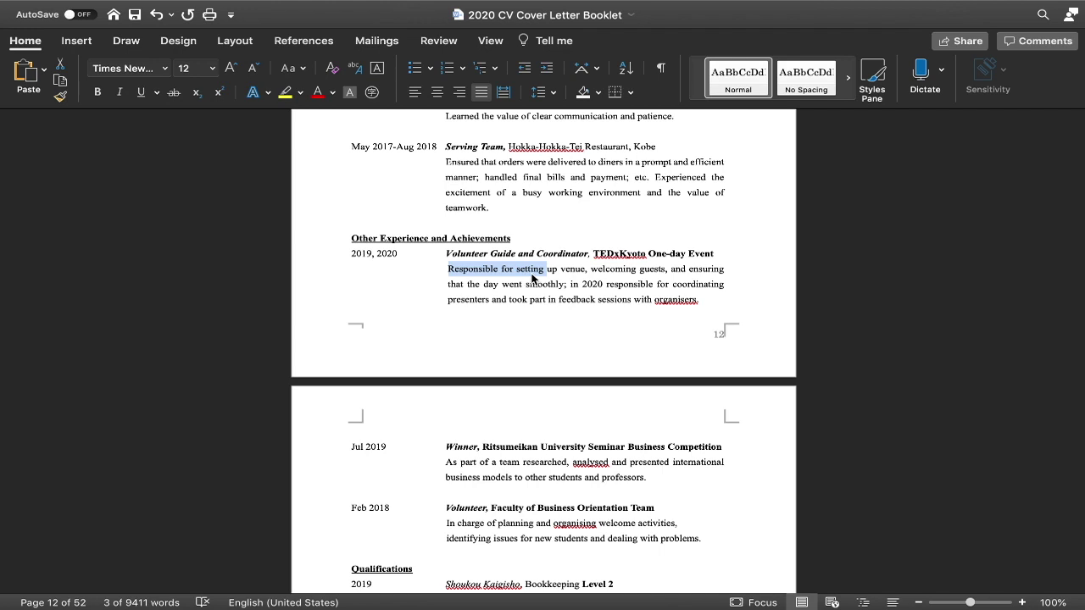
{"action": "left_click", "coordinate": [529, 279]}
{"action": "left_click_drag", "start_coordinate": [517, 268], "coordinate": [584, 267]}
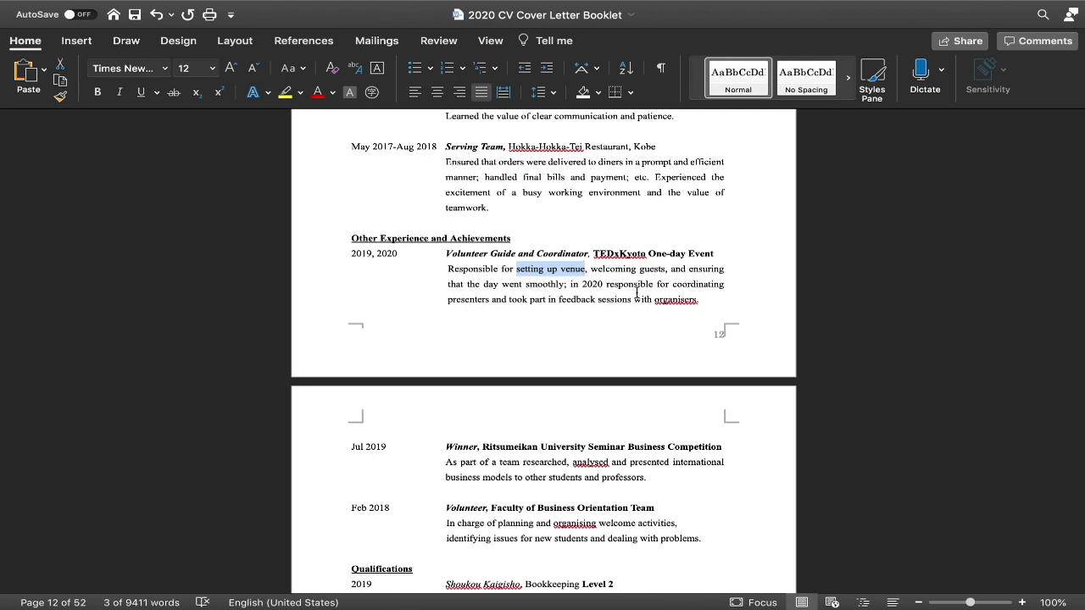
{"action": "scroll", "coordinate": [502, 298], "scroll_direction": "down", "scroll_amount": 1}
{"action": "scroll", "coordinate": [502, 299], "scroll_direction": "down", "scroll_amount": 2}
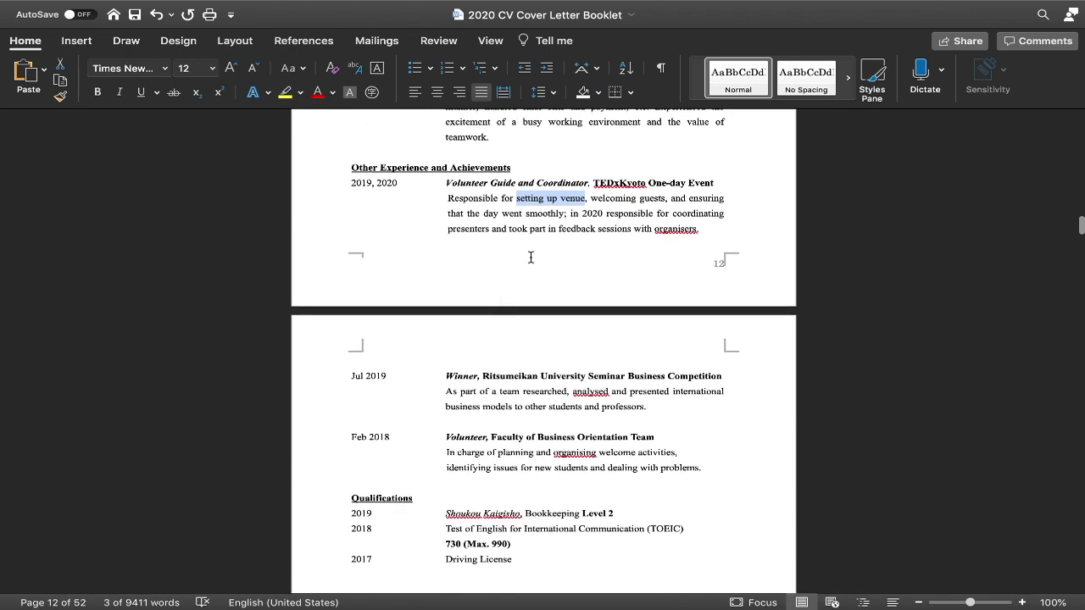
{"action": "left_click", "coordinate": [569, 222]}
{"action": "left_click_drag", "start_coordinate": [563, 226], "coordinate": [675, 234]}
{"action": "left_click", "coordinate": [675, 232]}
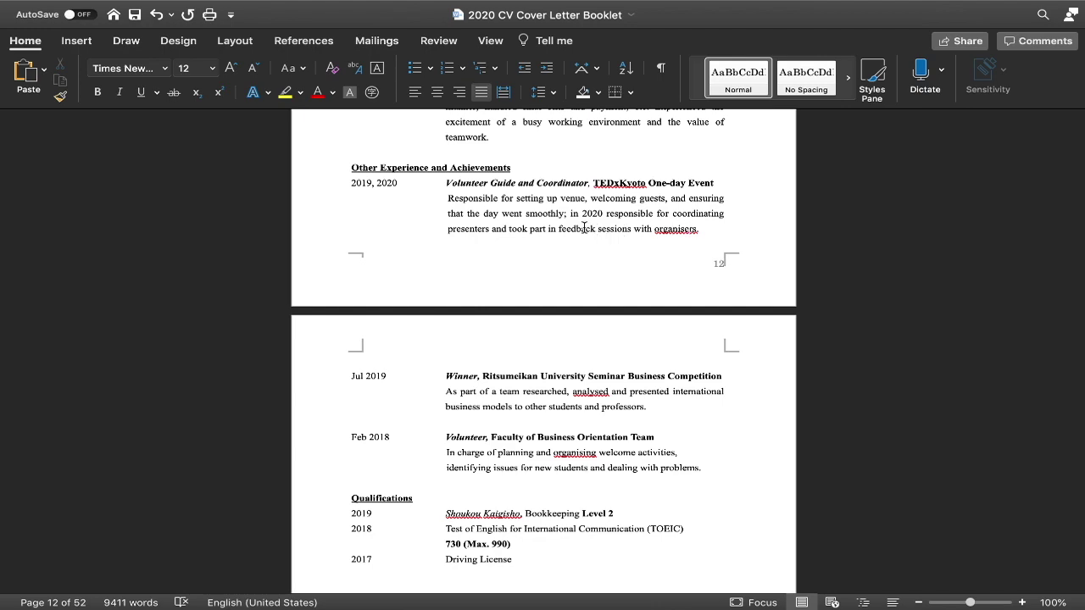
Step: Compare the titles, dates and descriptions of the Seminar Business Competition and Business Orientation Team entries with the TEDxKyoto entry
{"action": "scroll", "coordinate": [530, 219], "scroll_direction": "down", "scroll_amount": 5}
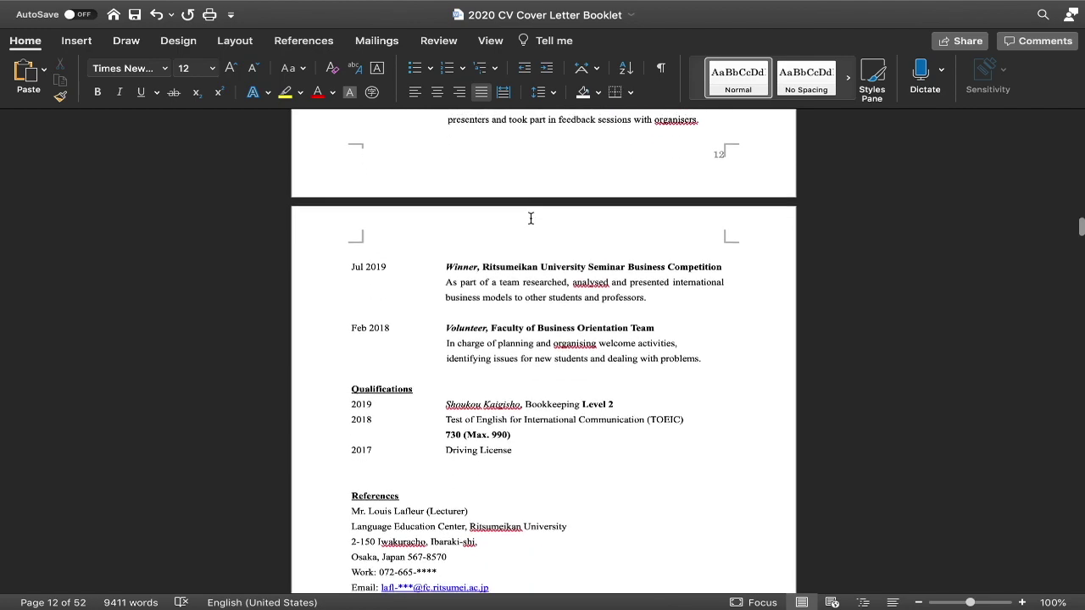
{"action": "scroll", "coordinate": [529, 216], "scroll_direction": "up", "scroll_amount": 3}
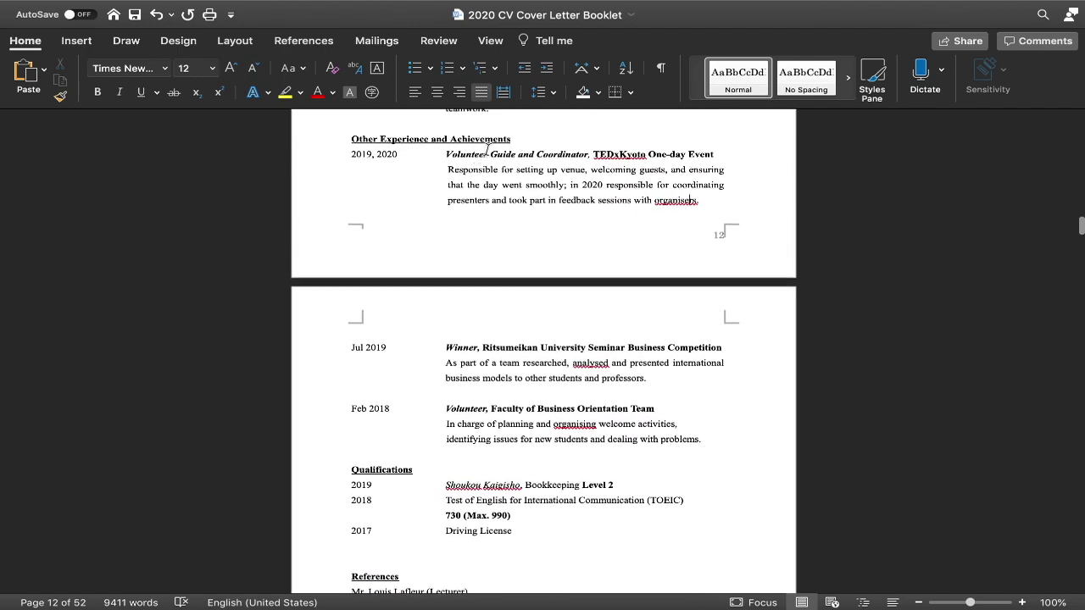
{"action": "scroll", "coordinate": [487, 152], "scroll_direction": "down", "scroll_amount": 4}
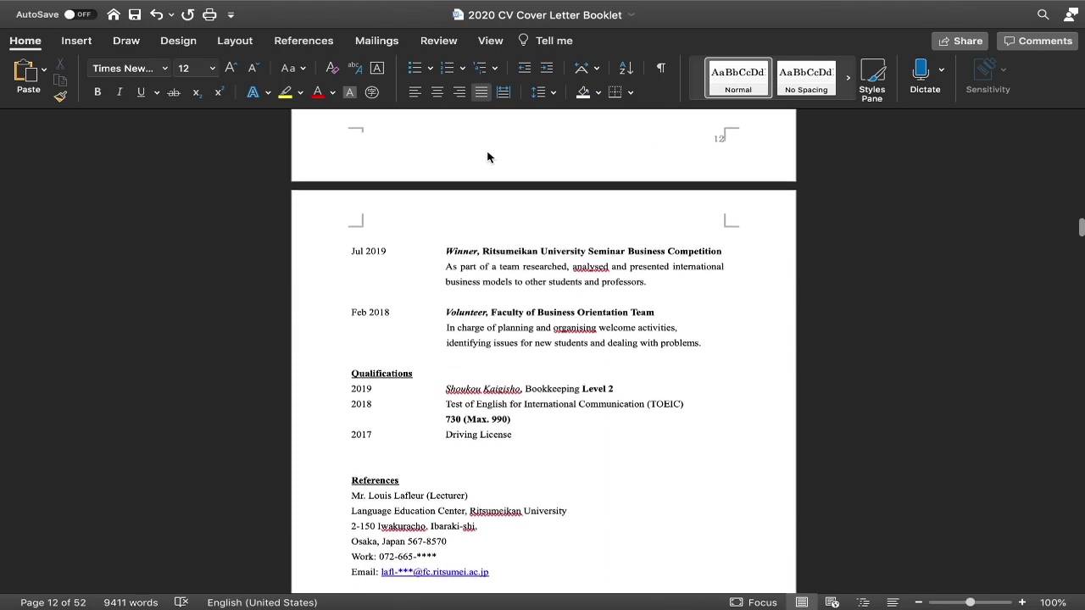
{"action": "scroll", "coordinate": [488, 153], "scroll_direction": "up", "scroll_amount": 3}
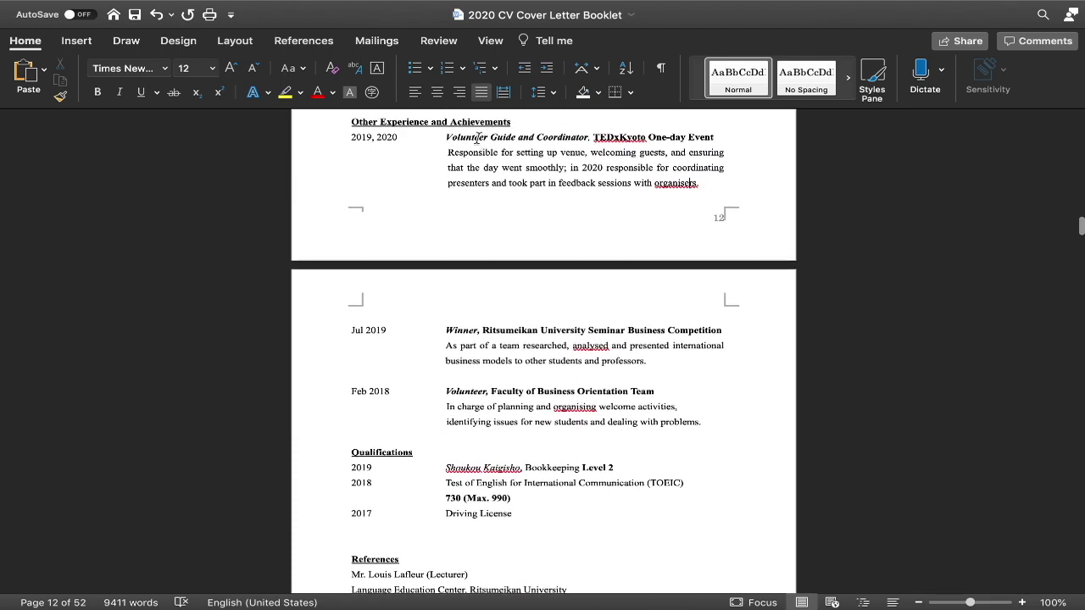
{"action": "left_click", "coordinate": [478, 138]}
{"action": "left_click", "coordinate": [468, 330]}
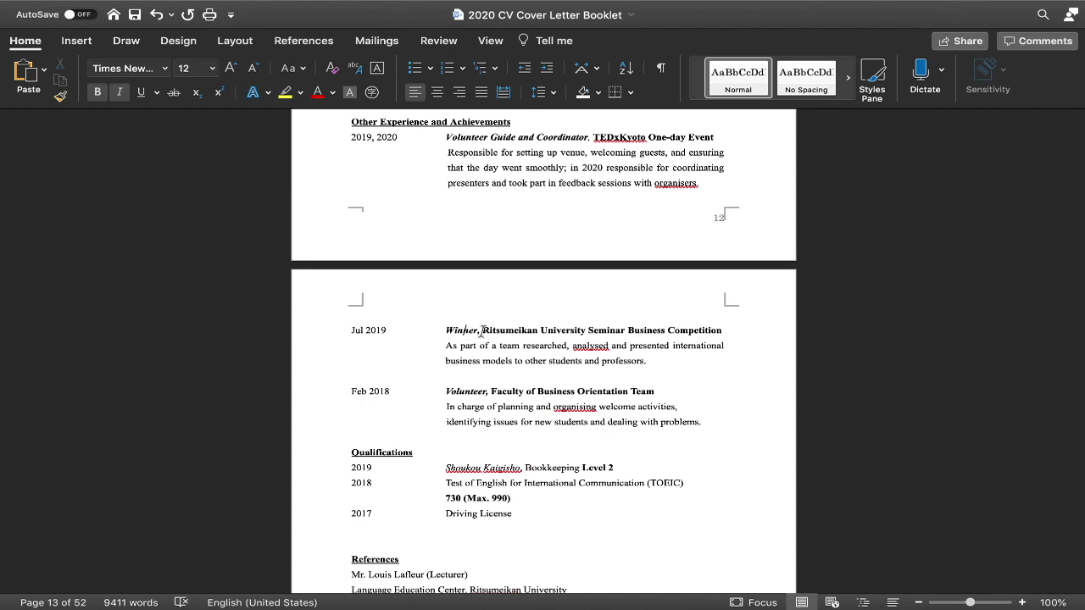
{"action": "left_click", "coordinate": [466, 392]}
{"action": "left_click", "coordinate": [535, 392]}
{"action": "left_click", "coordinate": [484, 408]}
{"action": "scroll", "coordinate": [484, 411], "scroll_direction": "down", "scroll_amount": 2}
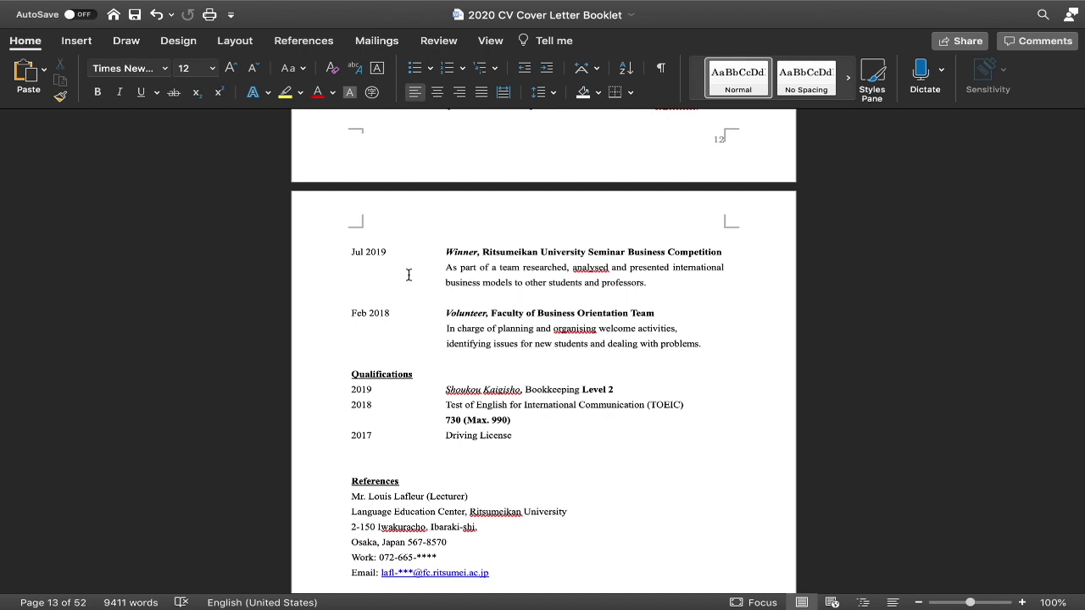
{"action": "scroll", "coordinate": [393, 232], "scroll_direction": "up", "scroll_amount": 1}
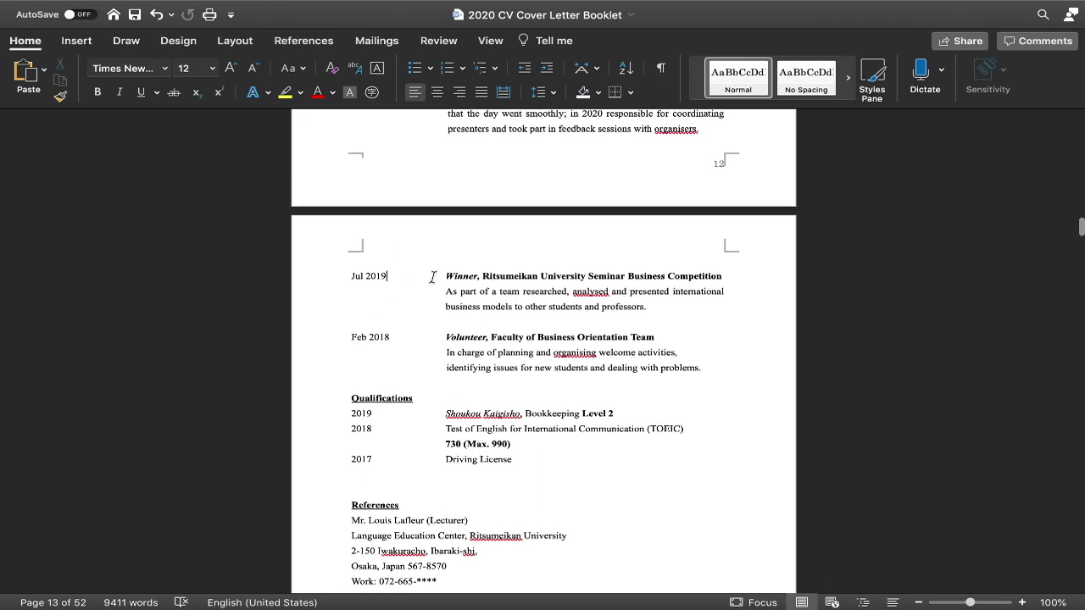
{"action": "left_click_drag", "start_coordinate": [514, 292], "coordinate": [573, 294]}
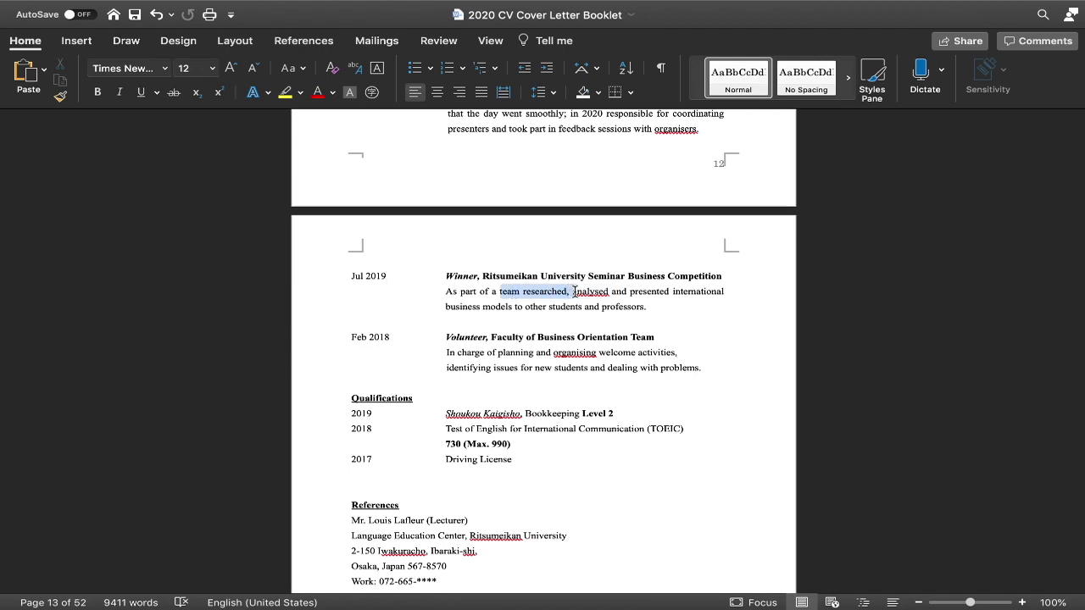
{"action": "left_click", "coordinate": [388, 273]}
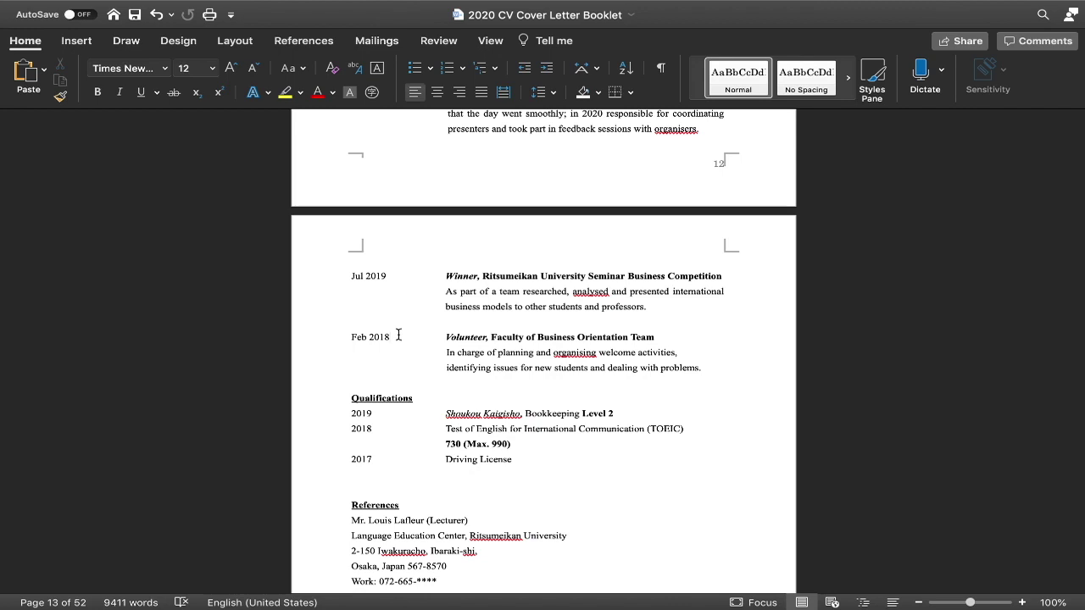
Step: Append "-present" to the Feb 2018 date of the Business Orientation Team entry and compare it with the current Education date
{"action": "type", "text": "-present"}
{"action": "scroll", "coordinate": [370, 319], "scroll_direction": "up", "scroll_amount": 10}
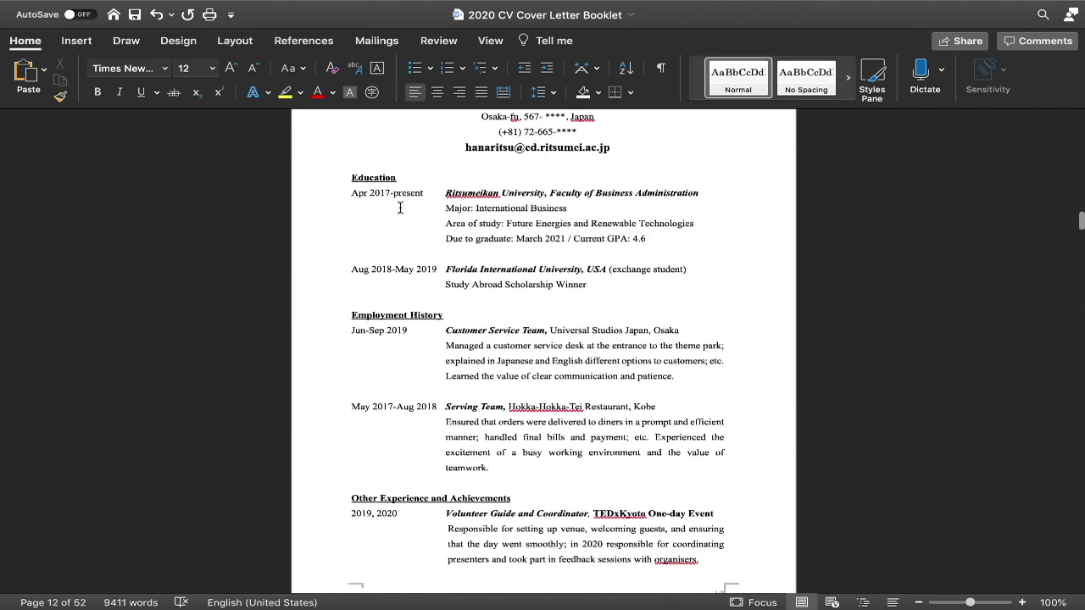
{"action": "scroll", "coordinate": [399, 339], "scroll_direction": "down", "scroll_amount": 11}
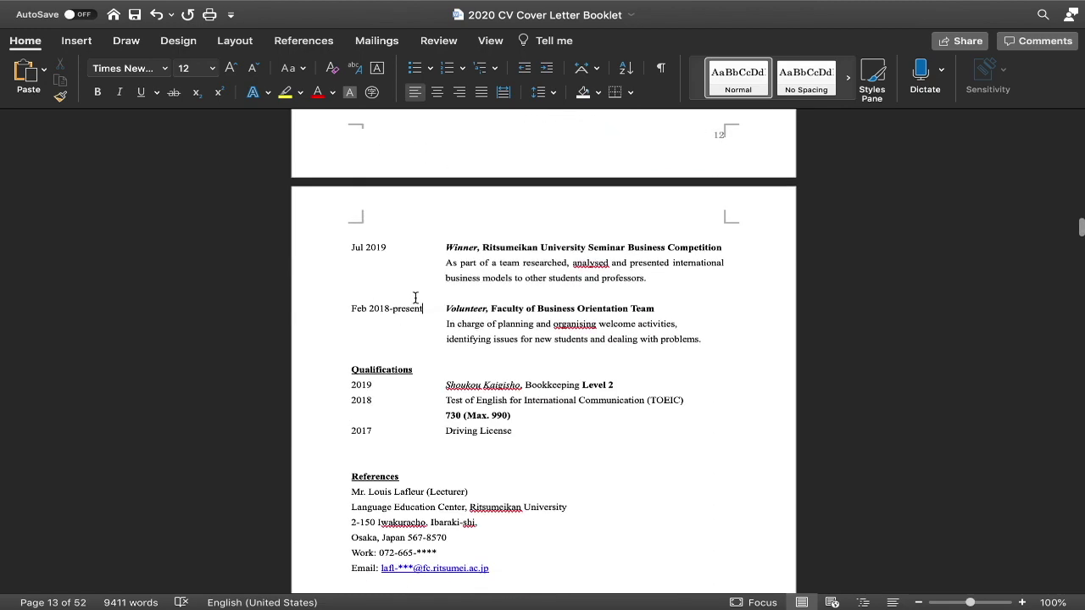
Step: Remove "-present" from the Business Orientation Team entry's date, leaving only Feb 2018
{"action": "key", "text": "BackSpace"}
{"action": "key", "text": "BackSpace"}
{"action": "key", "text": "BackSpace"}
{"action": "key", "text": "BackSpace"}
{"action": "key", "text": "BackSpace"}
{"action": "key", "text": "BackSpace"}
{"action": "key", "text": "BackSpace"}
{"action": "key", "text": "BackSpace"}
Step: Examine the Qualifications entries for bookkeeping, TOEIC and driving license, including their years, levels and scores
{"action": "scroll", "coordinate": [471, 345], "scroll_direction": "down", "scroll_amount": 3}
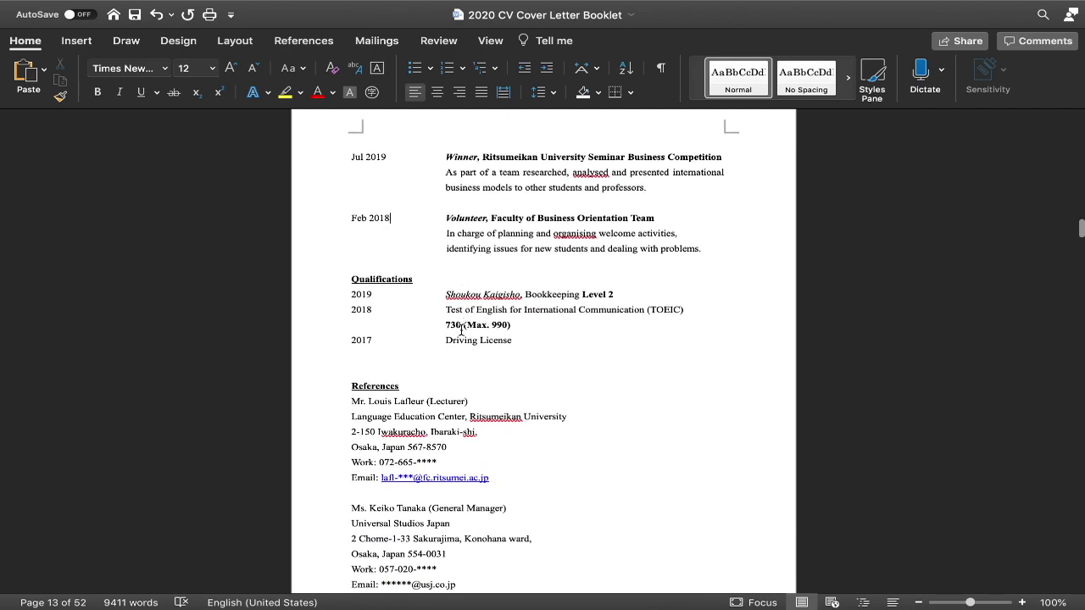
{"action": "scroll", "coordinate": [451, 299], "scroll_direction": "down", "scroll_amount": 2}
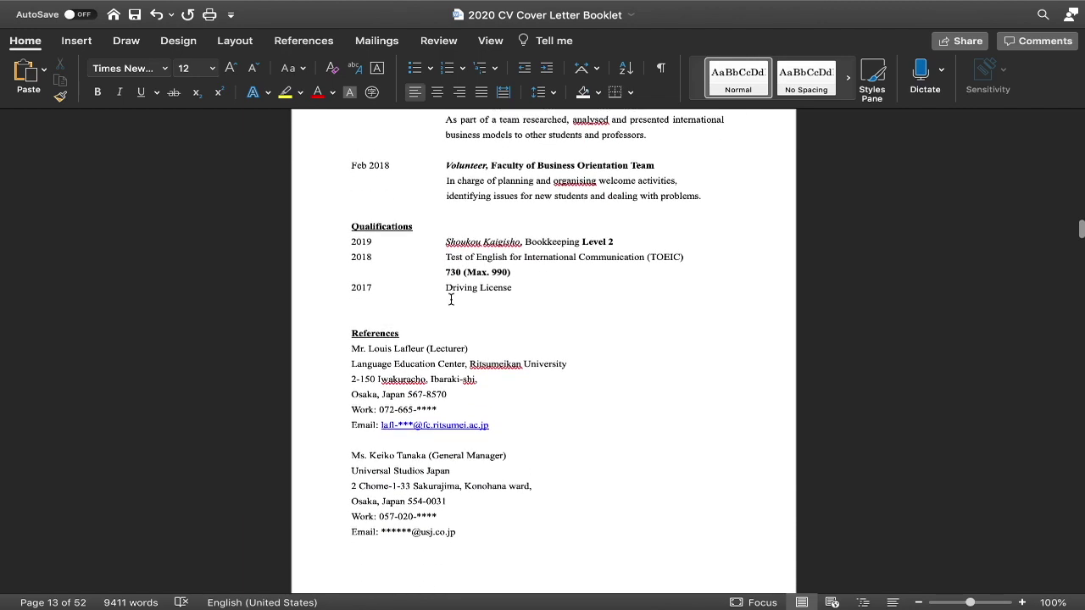
{"action": "scroll", "coordinate": [451, 299], "scroll_direction": "down", "scroll_amount": 3}
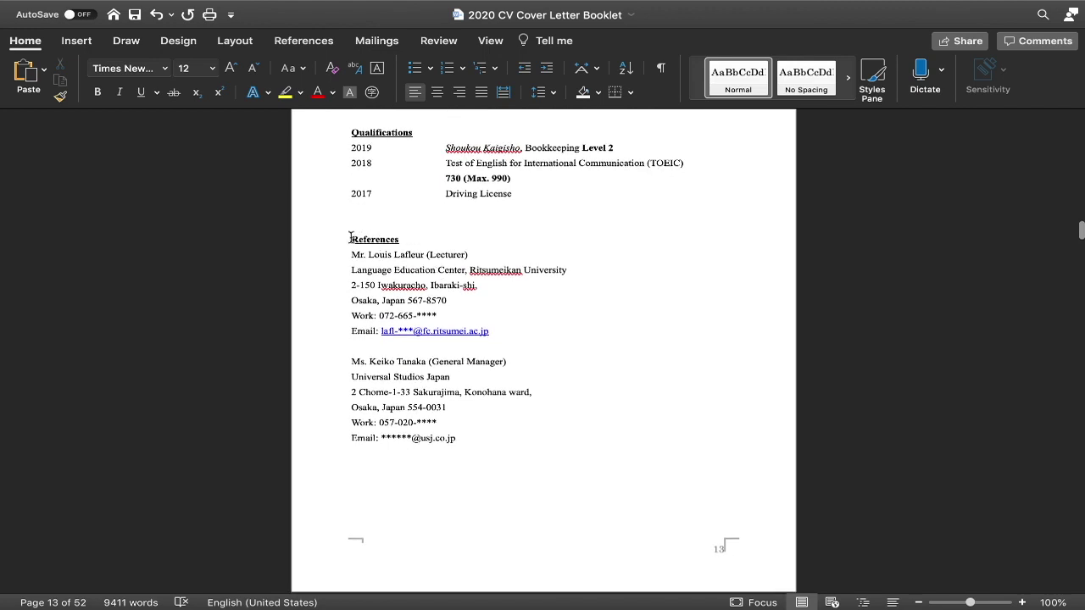
Step: Examine the References section, checking each referee's name, job title, organisation, address, work phone and email lines
{"action": "left_click_drag", "start_coordinate": [350, 239], "coordinate": [493, 452]}
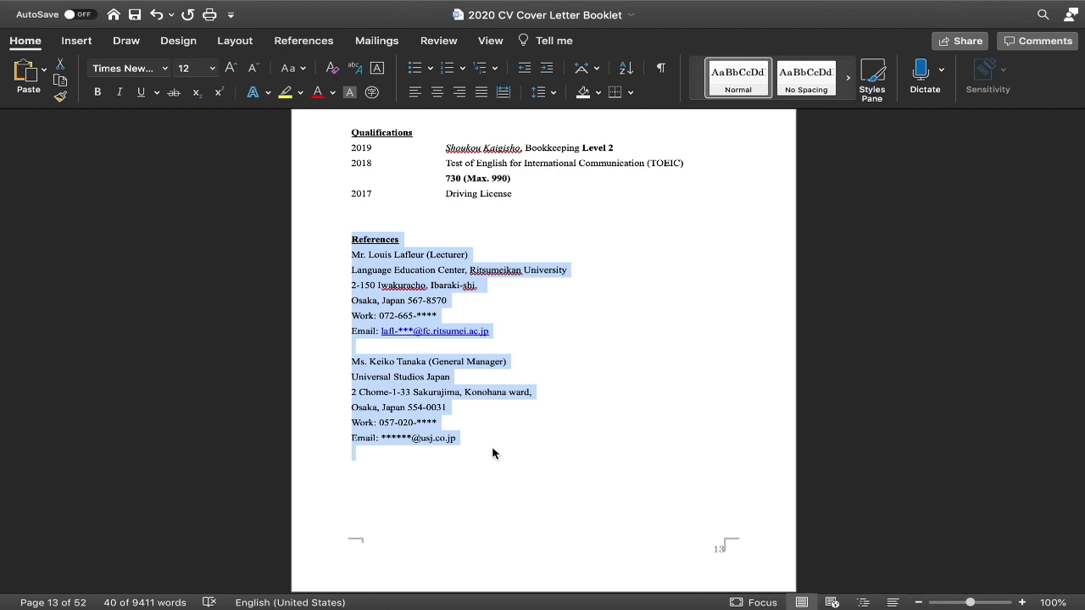
{"action": "left_click", "coordinate": [398, 269]}
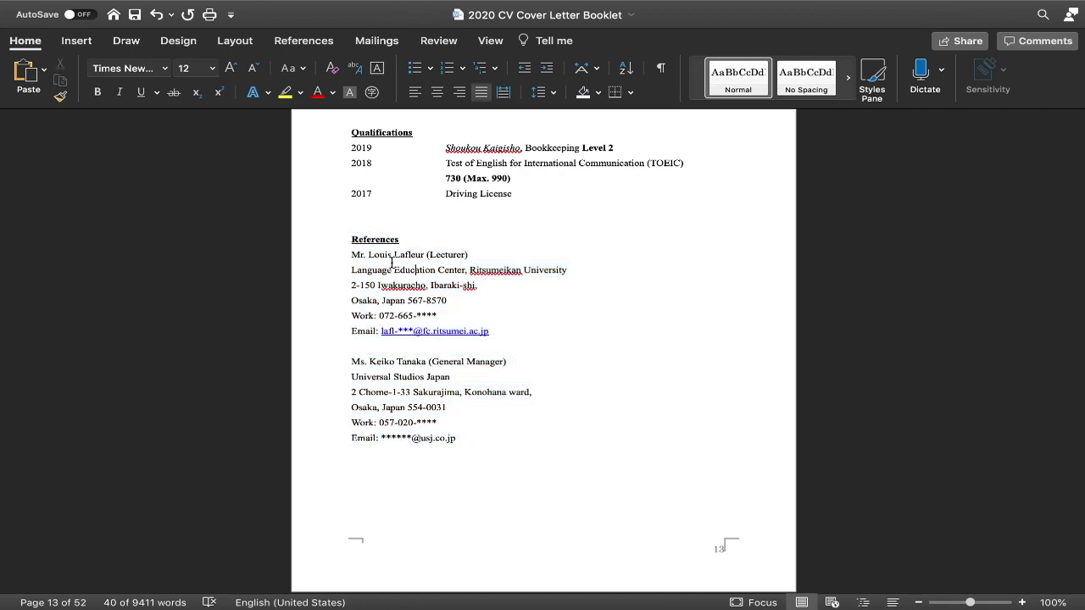
{"action": "left_click", "coordinate": [342, 256]}
{"action": "left_click", "coordinate": [353, 255]}
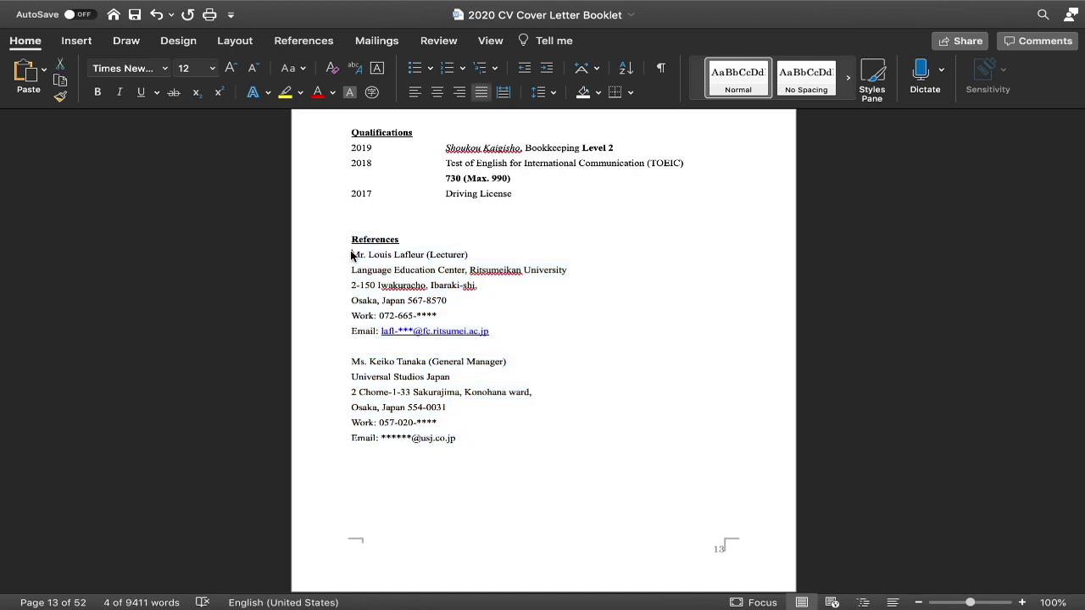
{"action": "left_click_drag", "start_coordinate": [351, 254], "coordinate": [523, 337]}
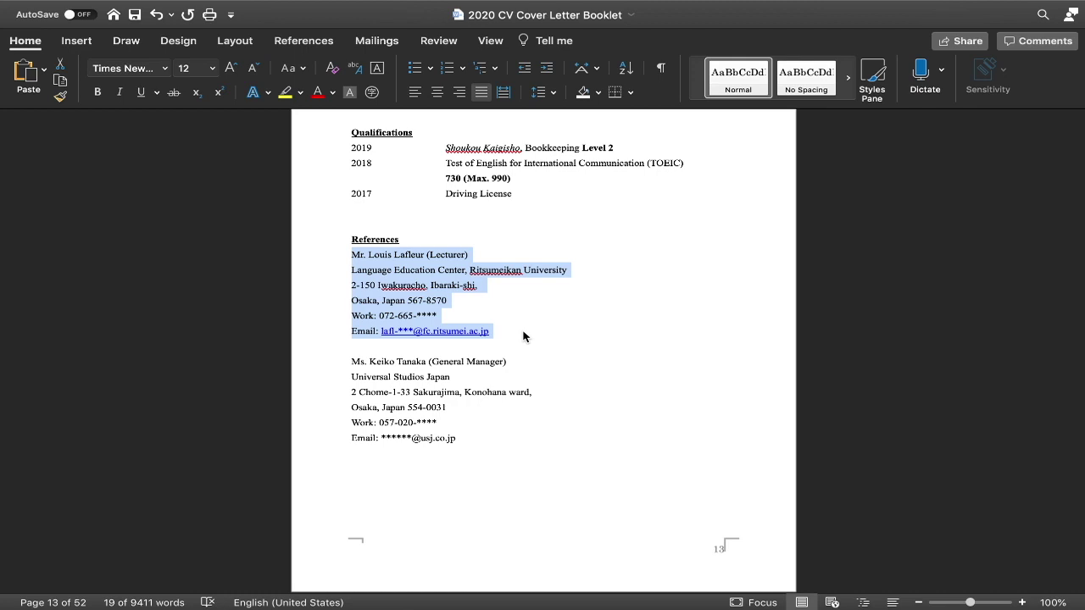
{"action": "left_click", "coordinate": [523, 336]}
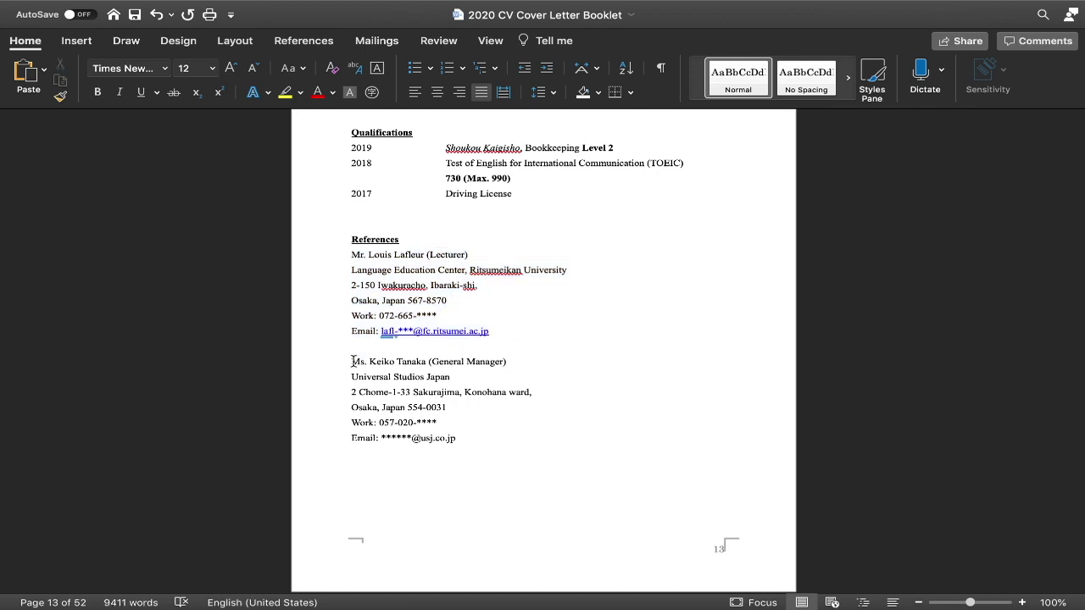
{"action": "left_click_drag", "start_coordinate": [352, 362], "coordinate": [469, 380]}
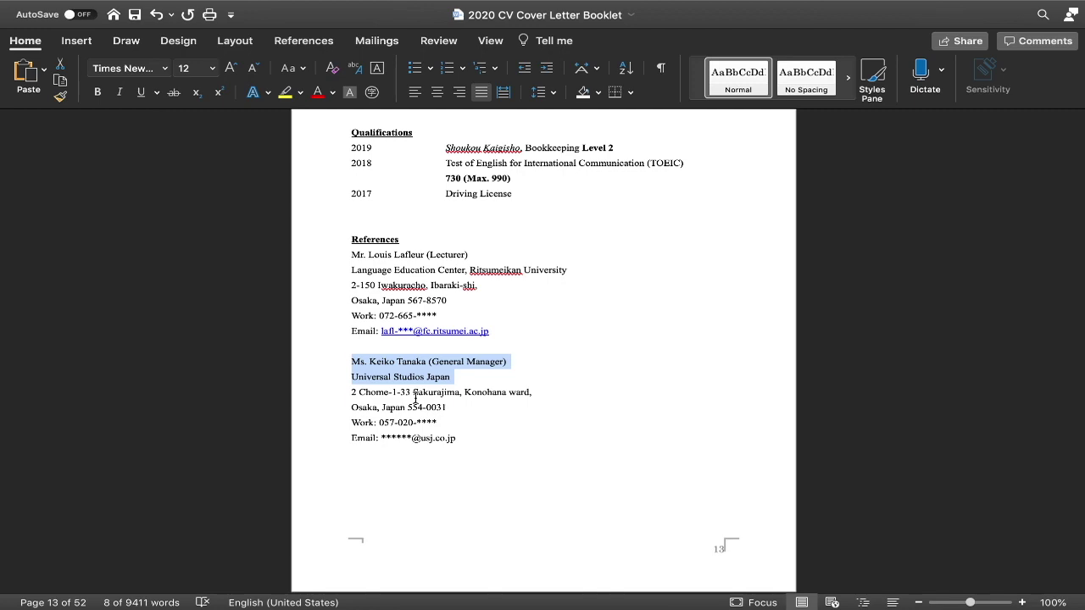
{"action": "left_click", "coordinate": [478, 448]}
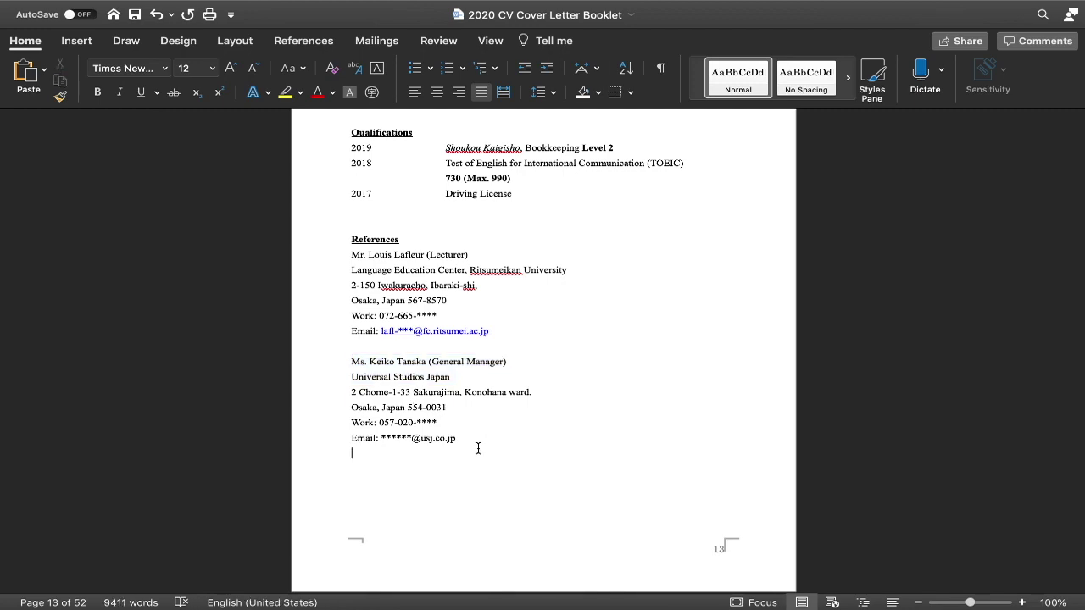
Step: Review the whole CV's layout from the contact header through Education, Employment History, Achievements and Qualifications to References
{"action": "scroll", "coordinate": [479, 448], "scroll_direction": "up", "scroll_amount": 10}
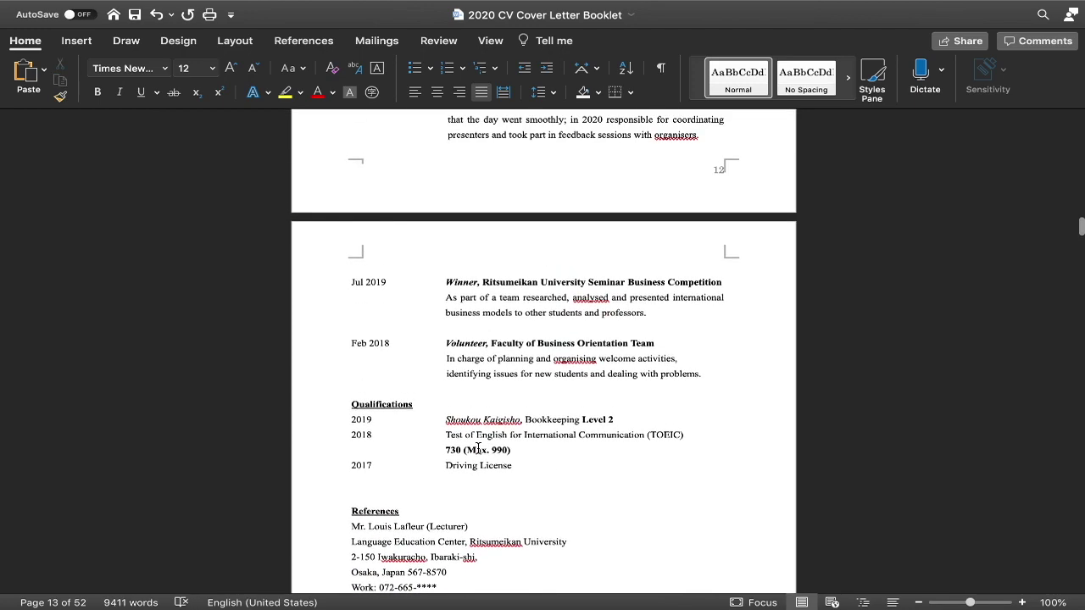
{"action": "scroll", "coordinate": [478, 449], "scroll_direction": "up", "scroll_amount": 5}
{"action": "scroll", "coordinate": [478, 448], "scroll_direction": "down", "scroll_amount": 1}
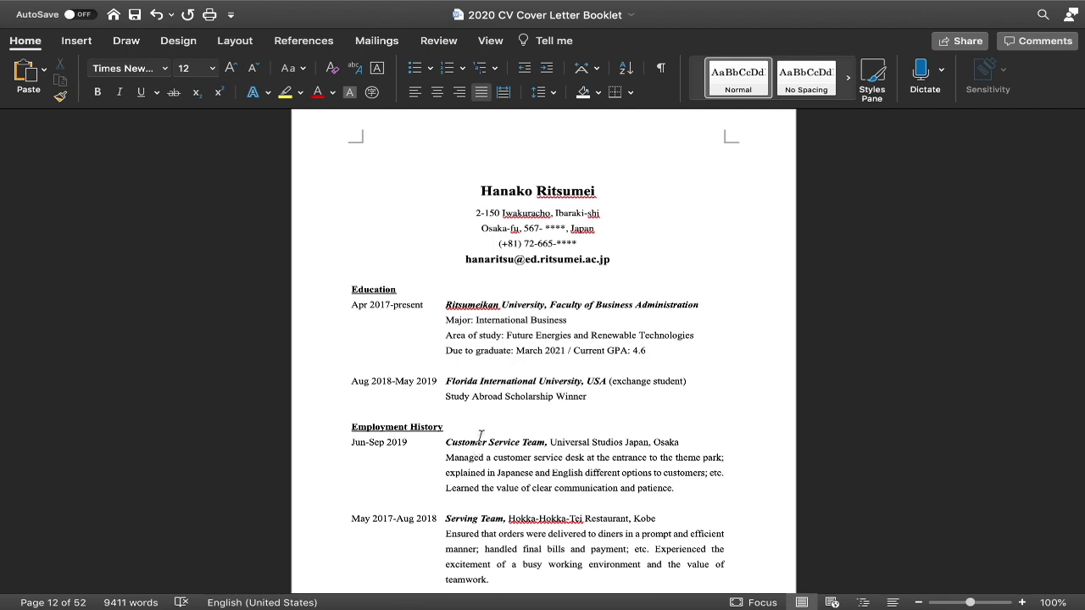
{"action": "left_click", "coordinate": [467, 394]}
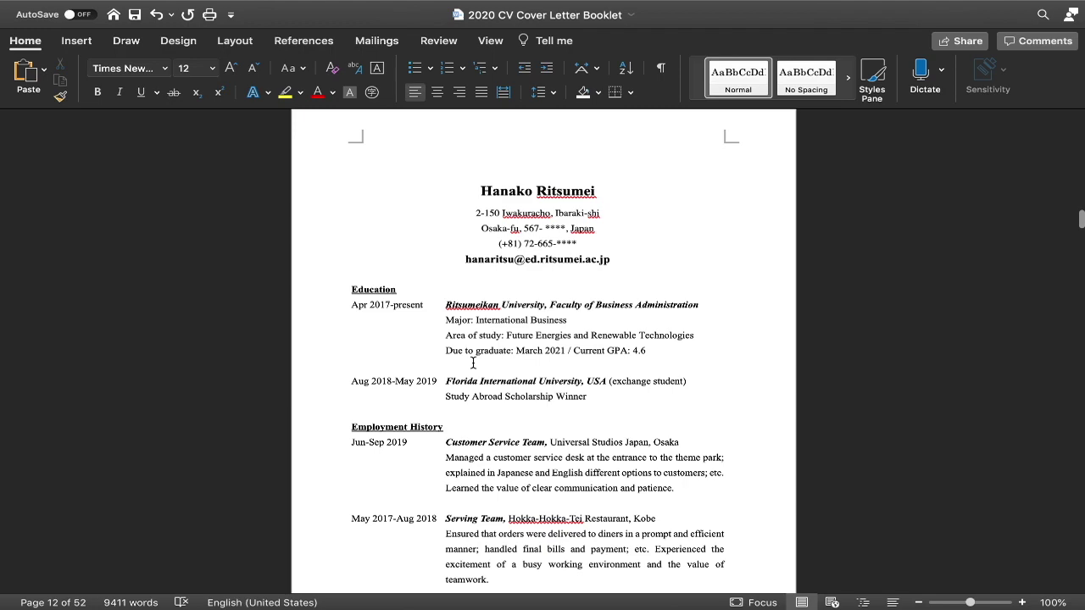
{"action": "scroll", "coordinate": [473, 363], "scroll_direction": "down", "scroll_amount": 3}
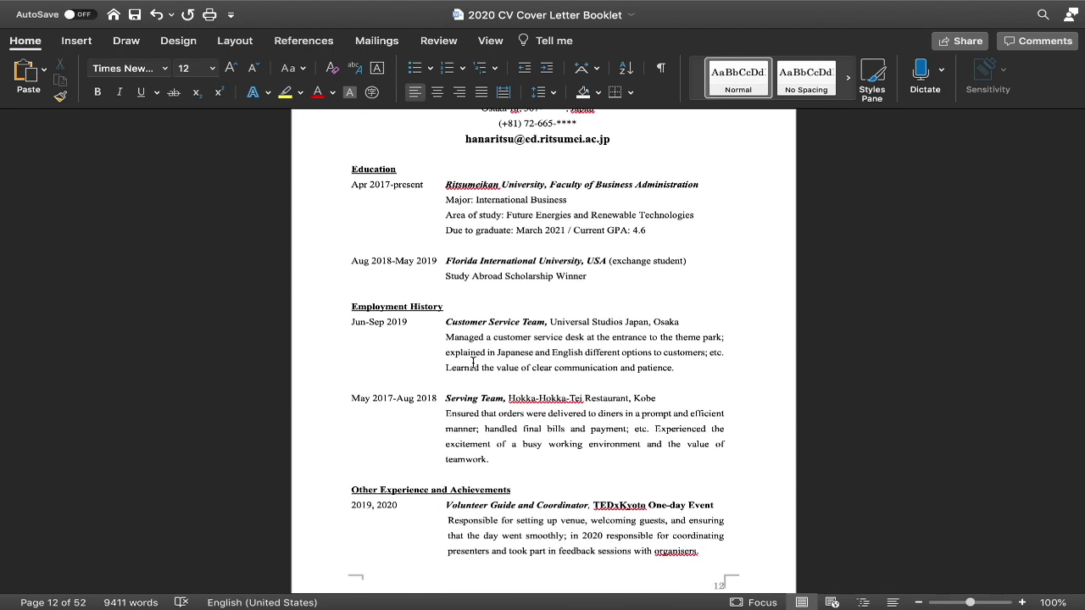
{"action": "scroll", "coordinate": [473, 362], "scroll_direction": "up", "scroll_amount": 3}
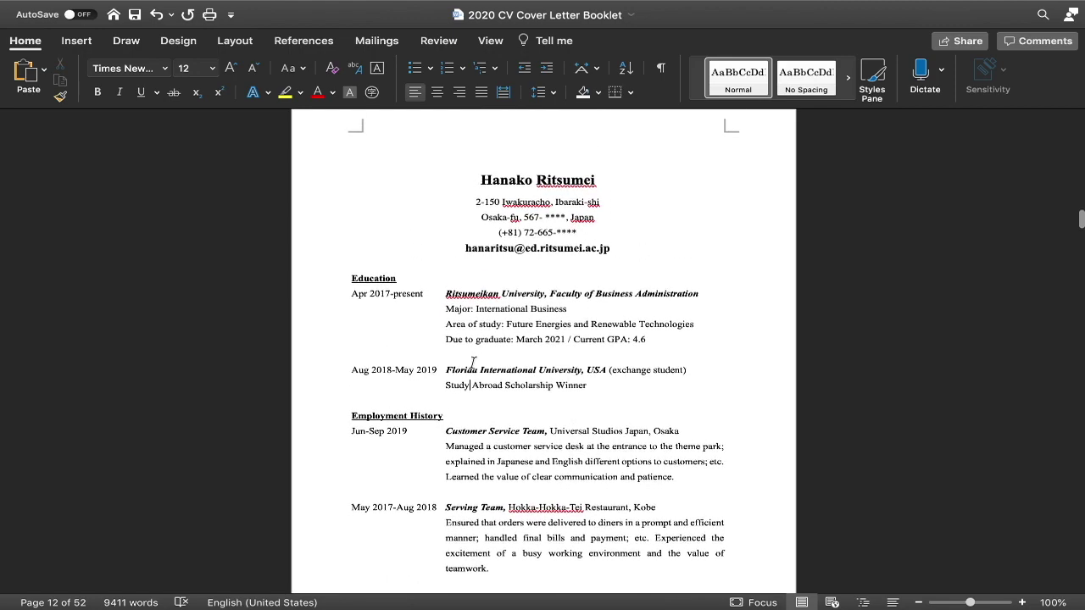
{"action": "scroll", "coordinate": [473, 362], "scroll_direction": "down", "scroll_amount": 7}
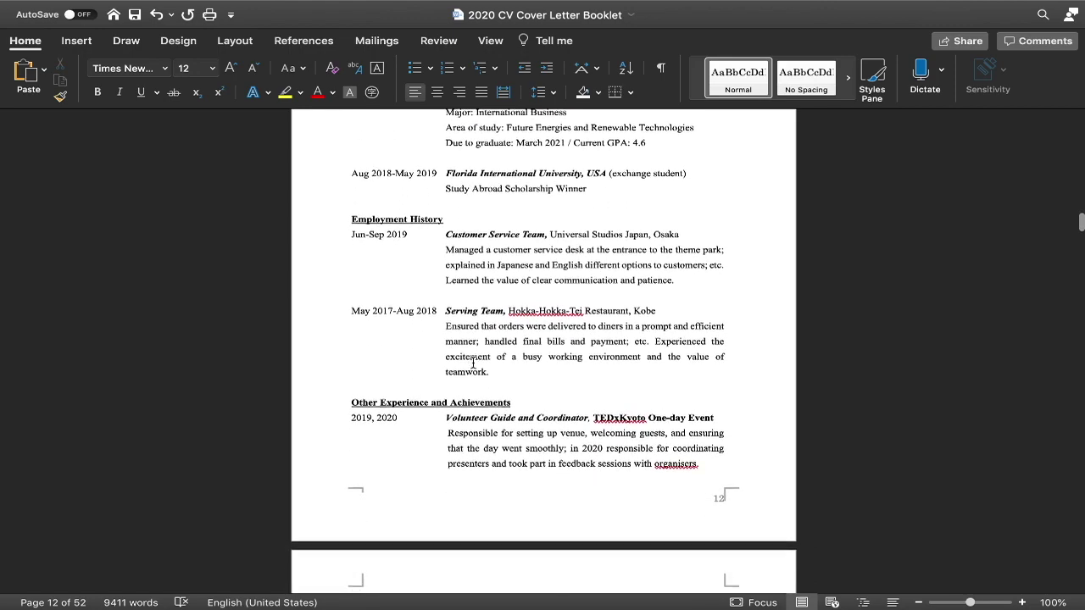
{"action": "scroll", "coordinate": [473, 363], "scroll_direction": "down", "scroll_amount": 10}
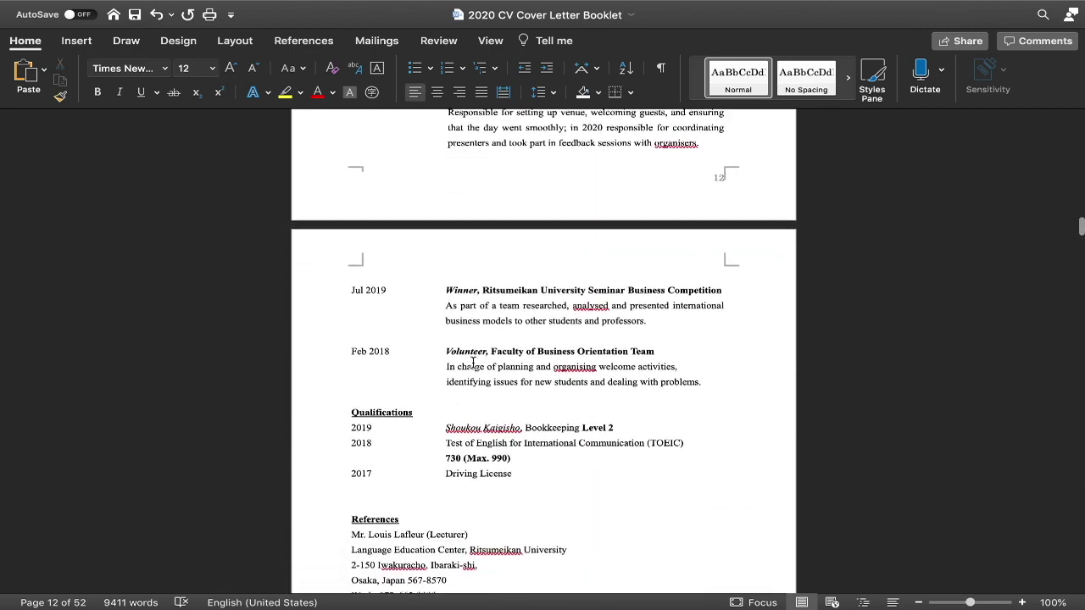
{"action": "scroll", "coordinate": [473, 362], "scroll_direction": "down", "scroll_amount": 5}
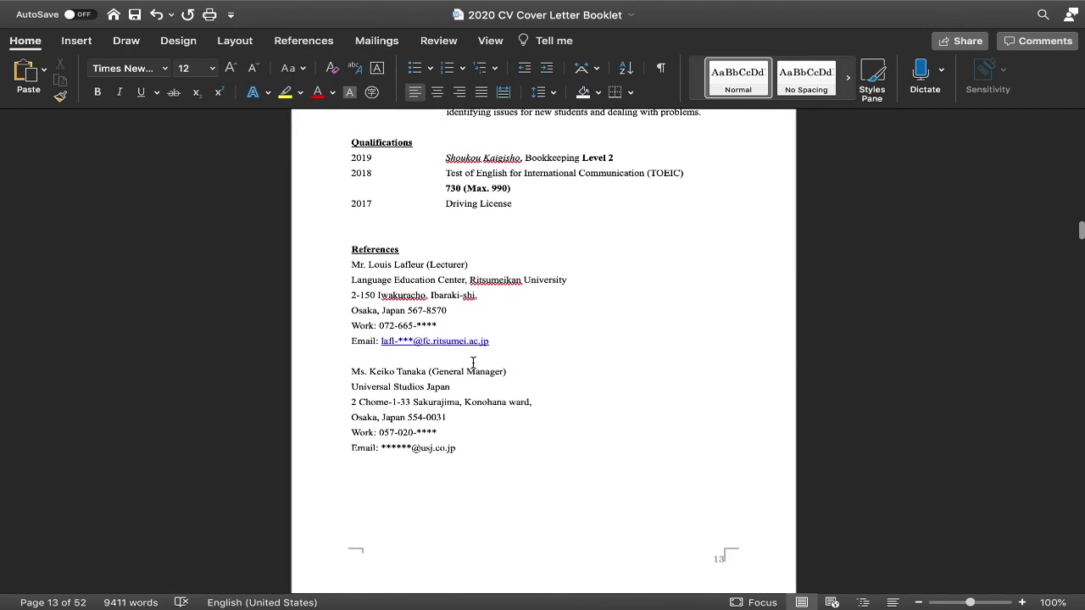